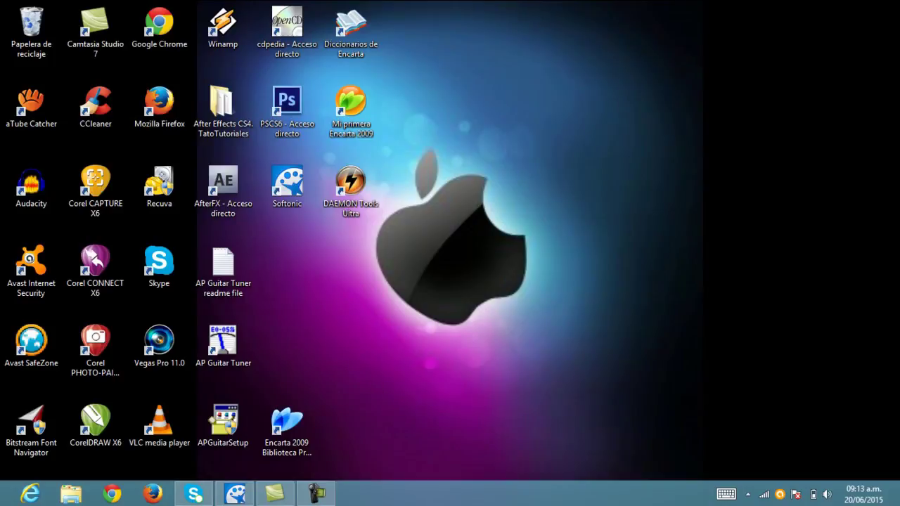
Step: Show the Windows 8 Charms bar together with the date-and-time panel
mouse_move(899, 505)
Step: Search 'po' in Windows 8, launch Microsoft PowerPoint 2010 and dismiss the activation notice
mouse_move(897, 392)
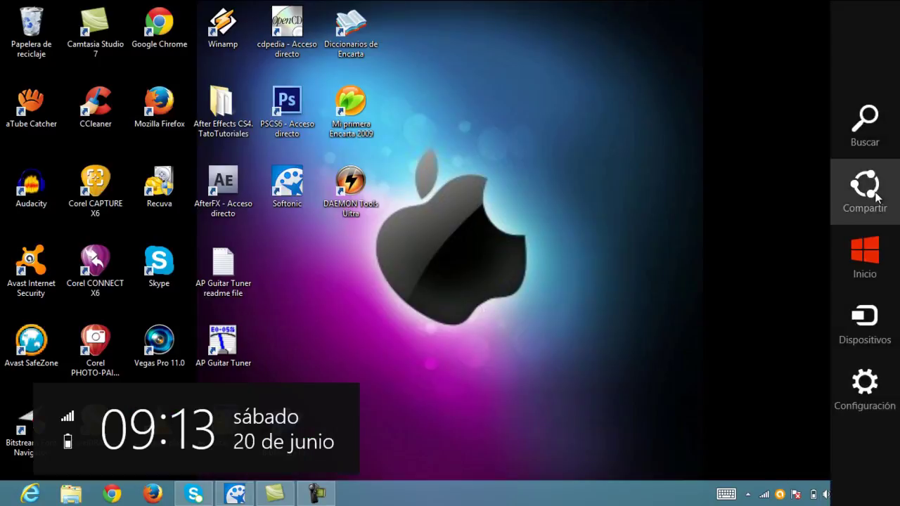
click(864, 128)
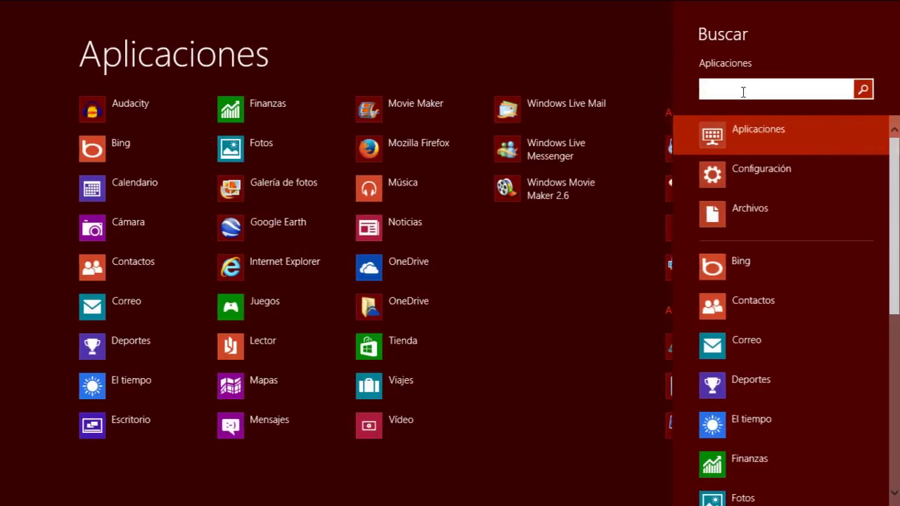
text(po)
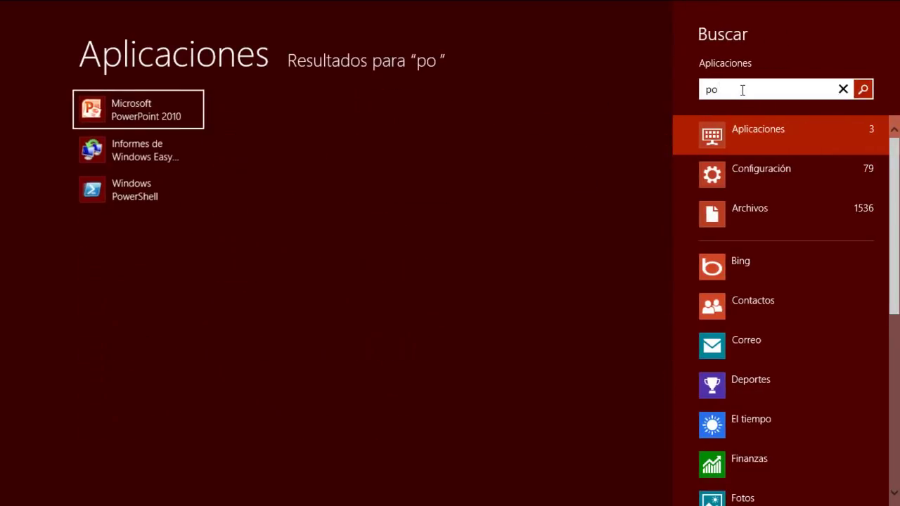
click(186, 116)
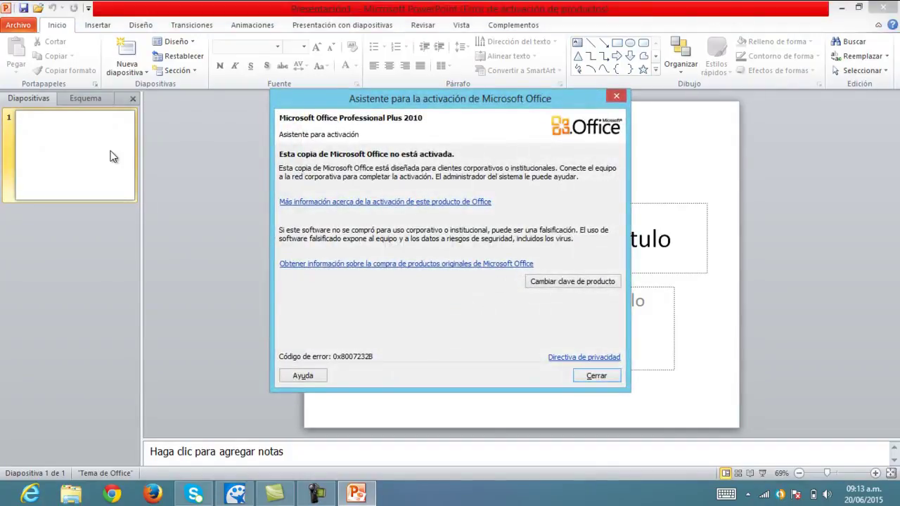
click(615, 97)
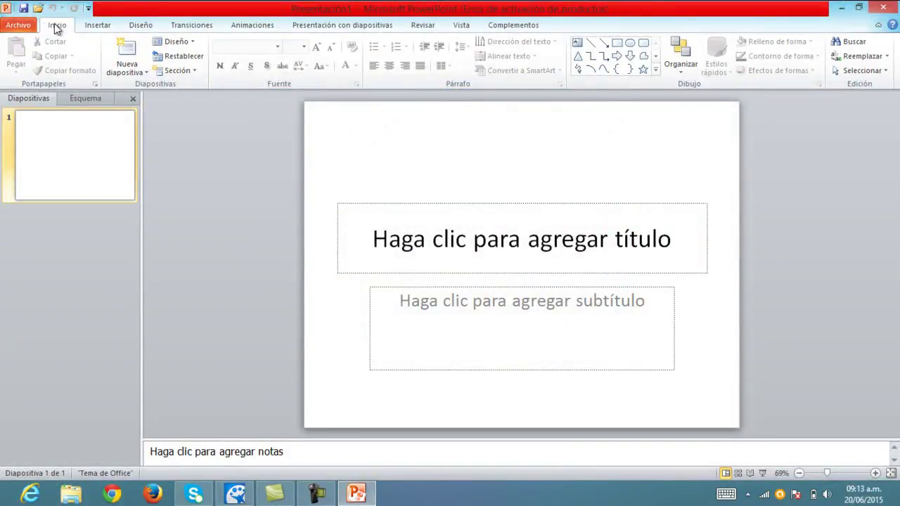
Step: Open Configurar página from the Diseño tab for the blank Presentación1
click(96, 25)
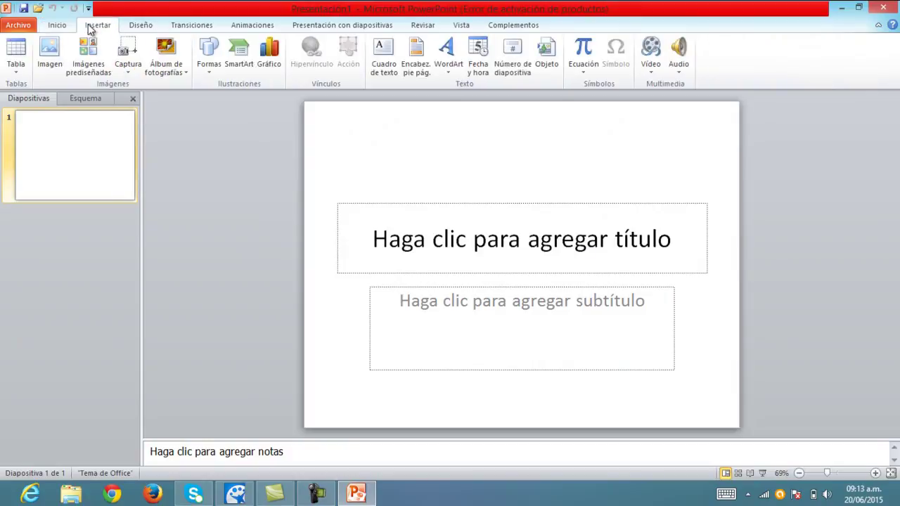
click(135, 28)
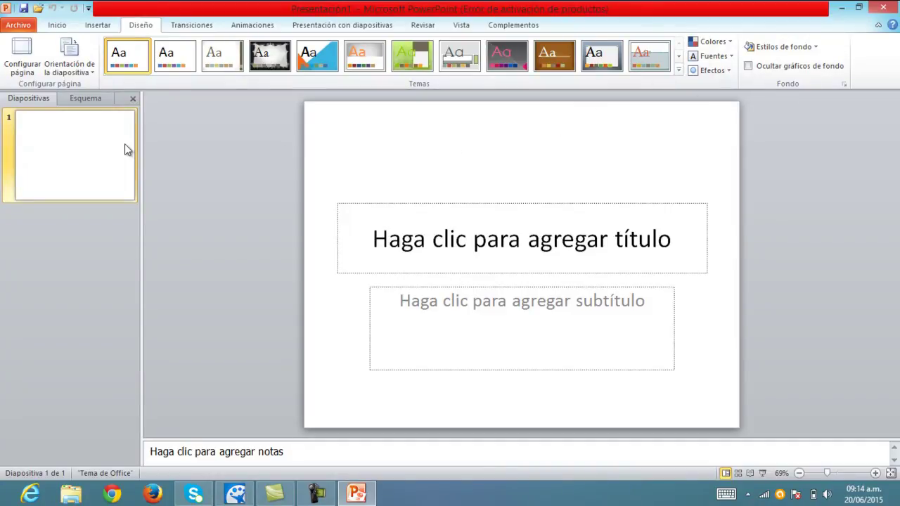
click(26, 70)
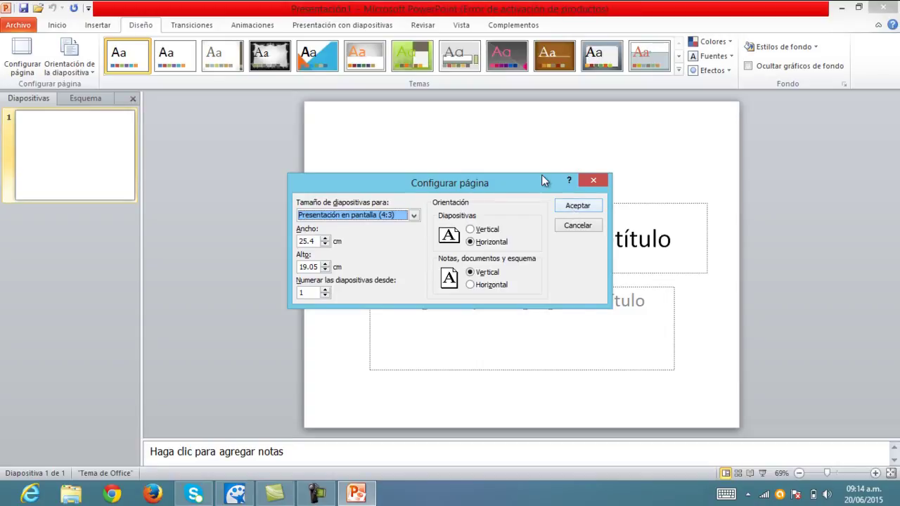
Step: Close Configurar página and switch slide orientation to Vertical, then back to Horizontal
click(591, 182)
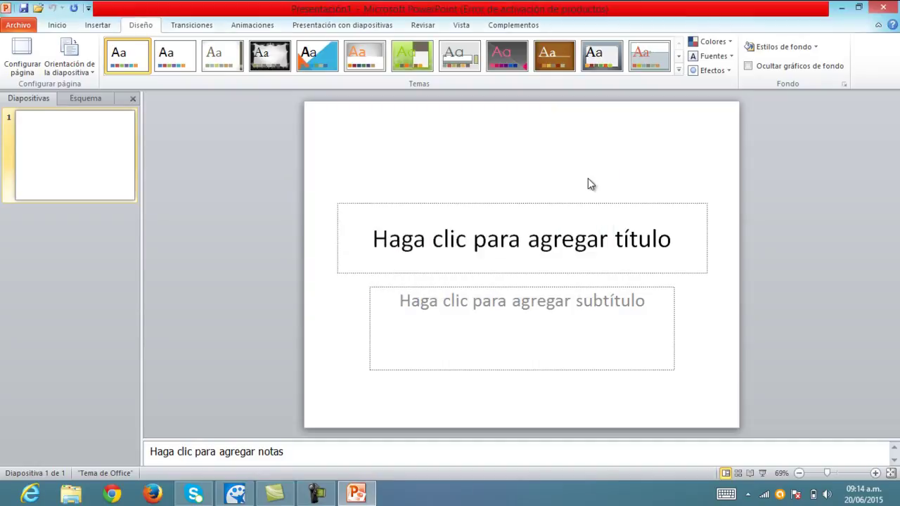
click(78, 71)
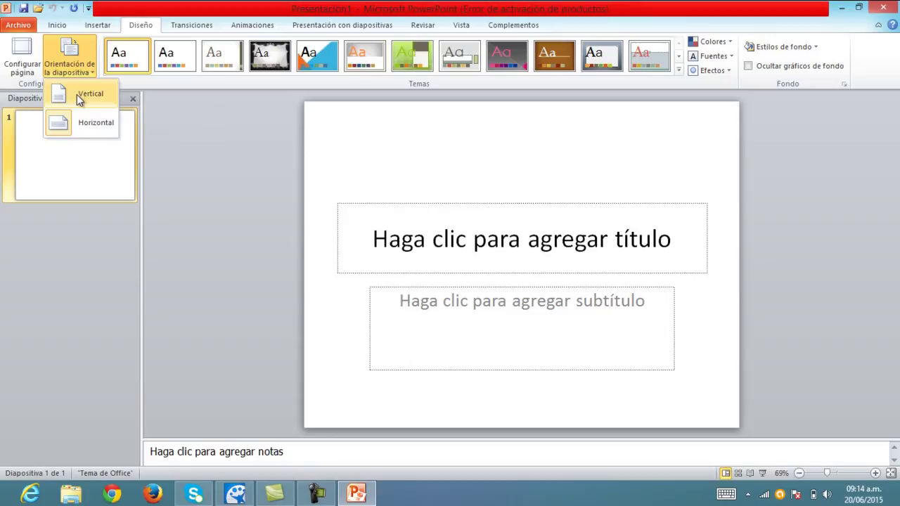
click(77, 95)
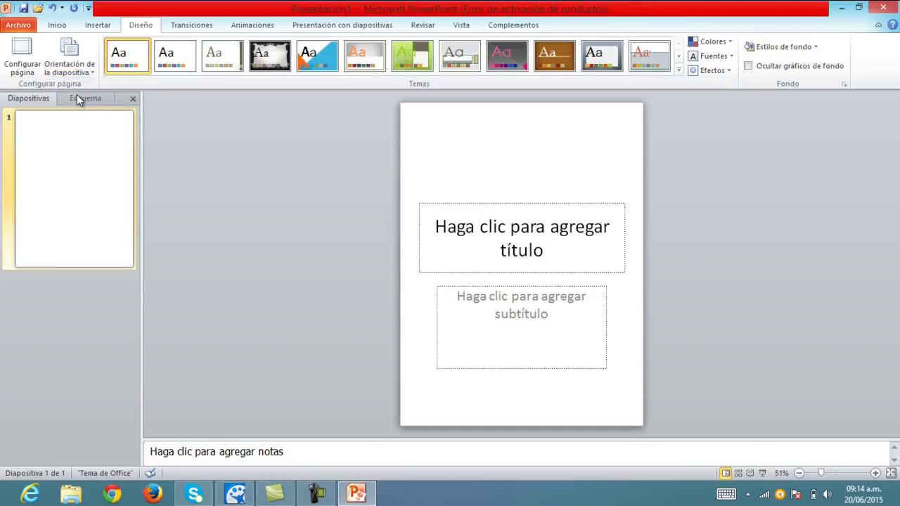
click(81, 60)
click(83, 131)
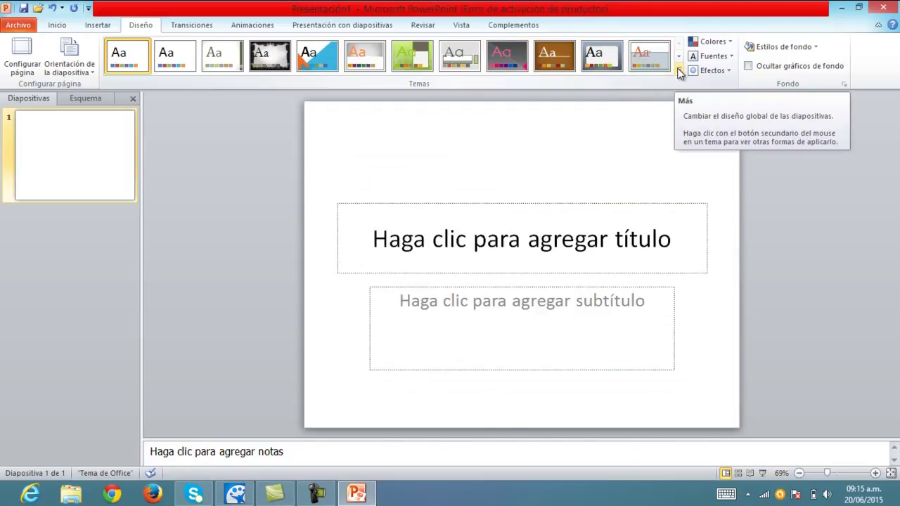
Step: Apply the purple Opulento theme from the expanded Temas gallery
click(679, 71)
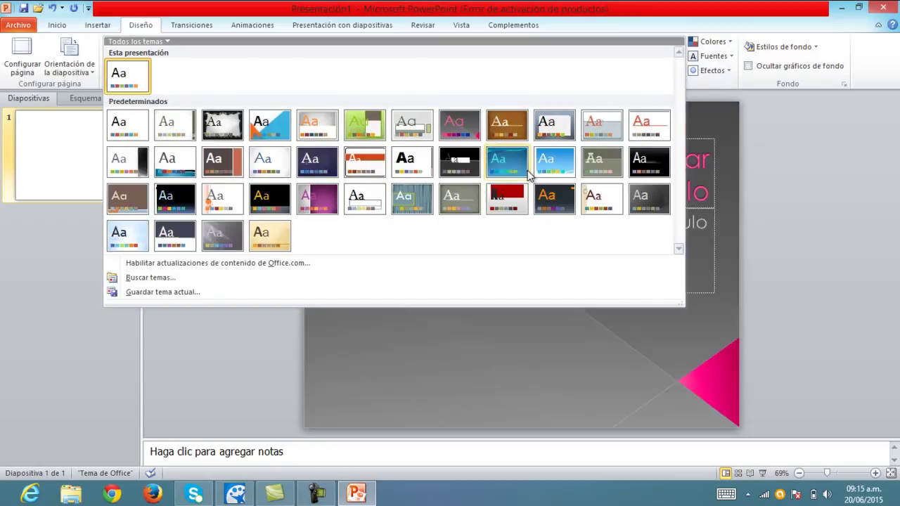
click(322, 194)
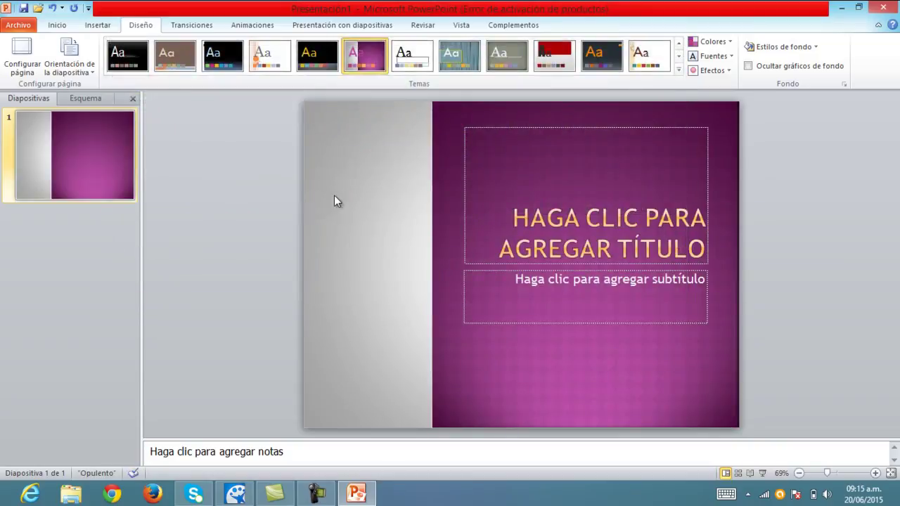
Step: Delete the title placeholder and then the subtitle placeholder from the Opulento slide
click(594, 197)
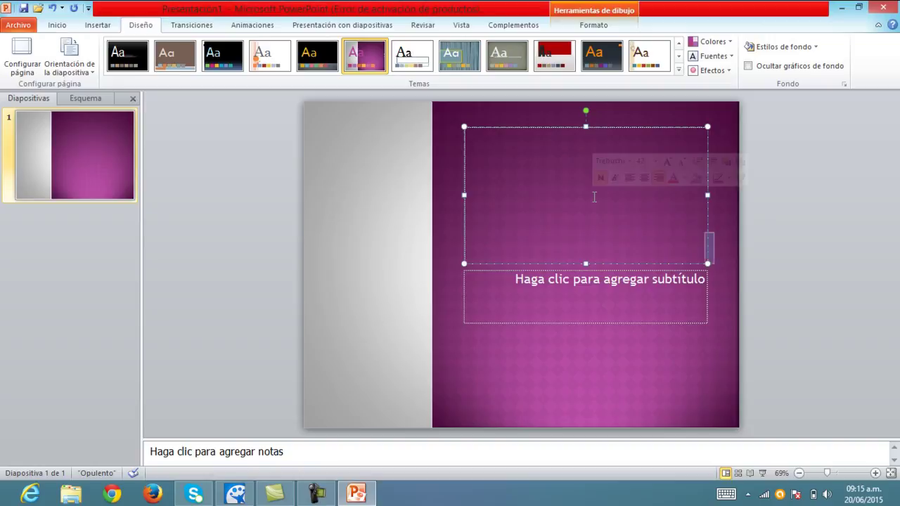
click(706, 126)
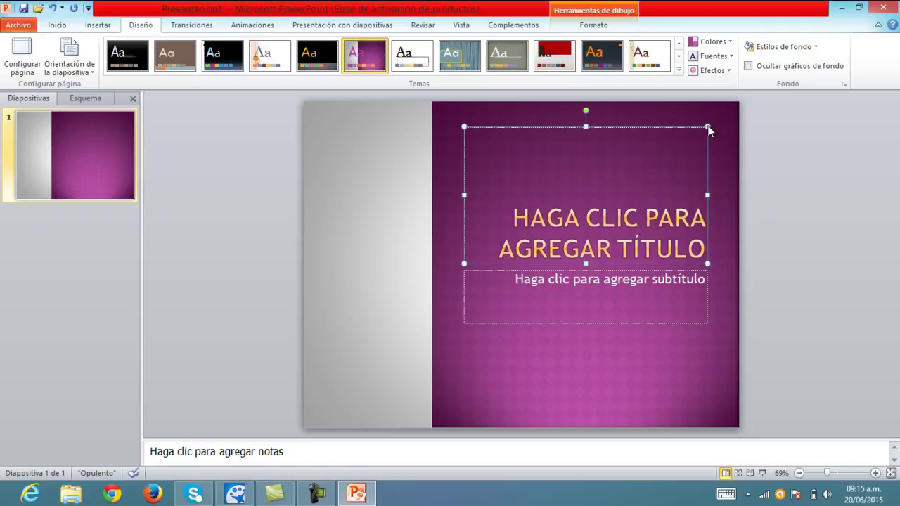
key(Delete)
click(638, 297)
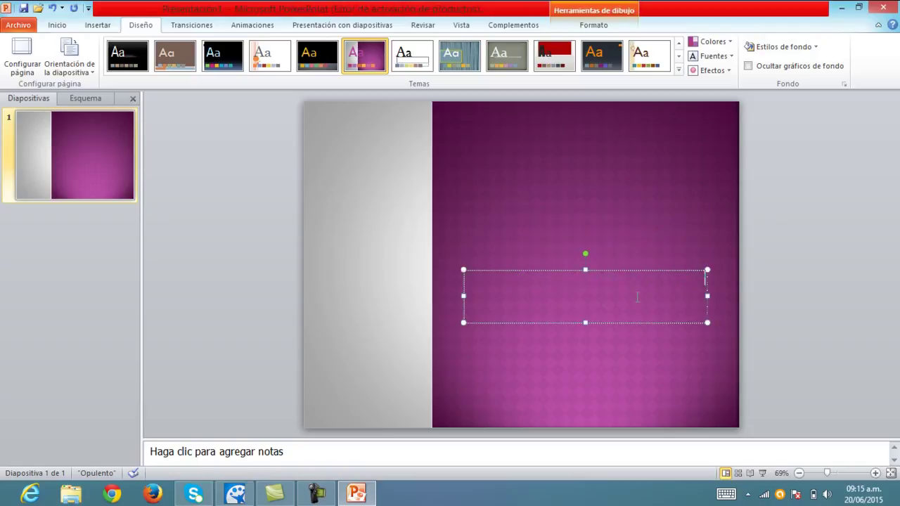
click(707, 269)
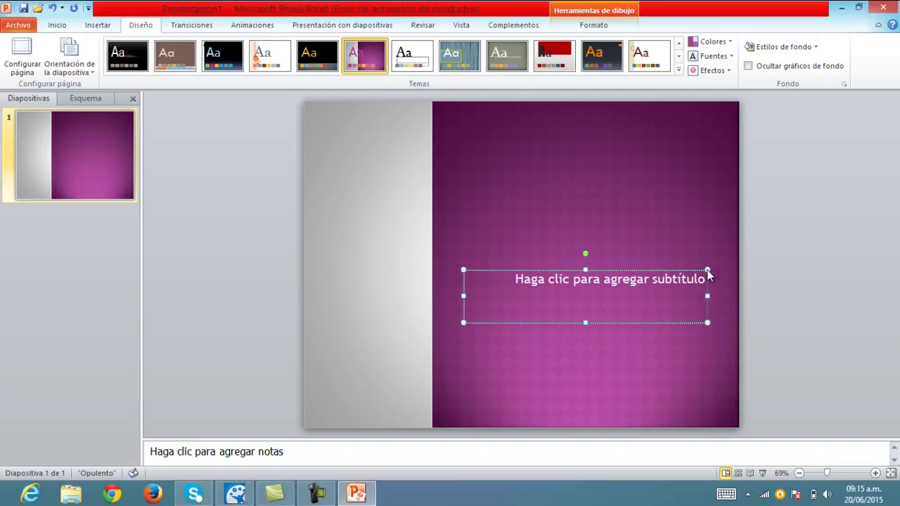
key(Delete)
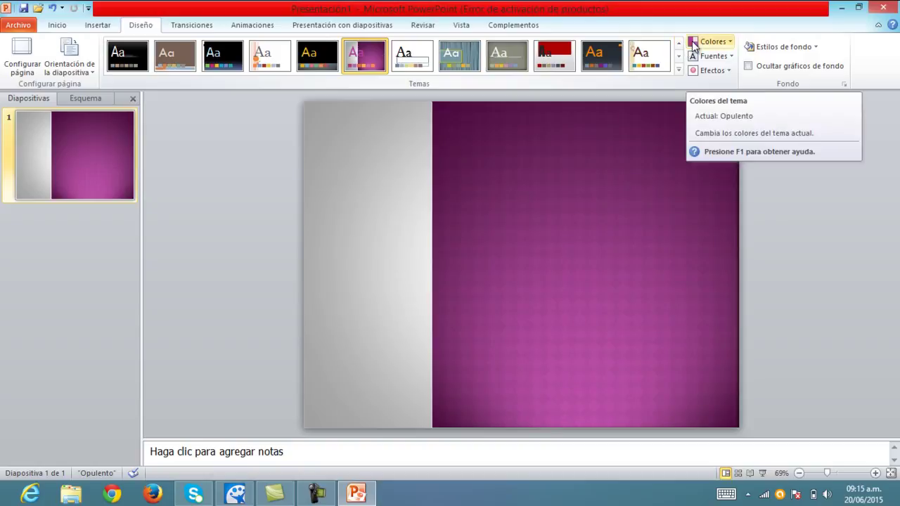
Step: Apply the red Claridad colour scheme, then browse the theme font sets without changing them
click(693, 46)
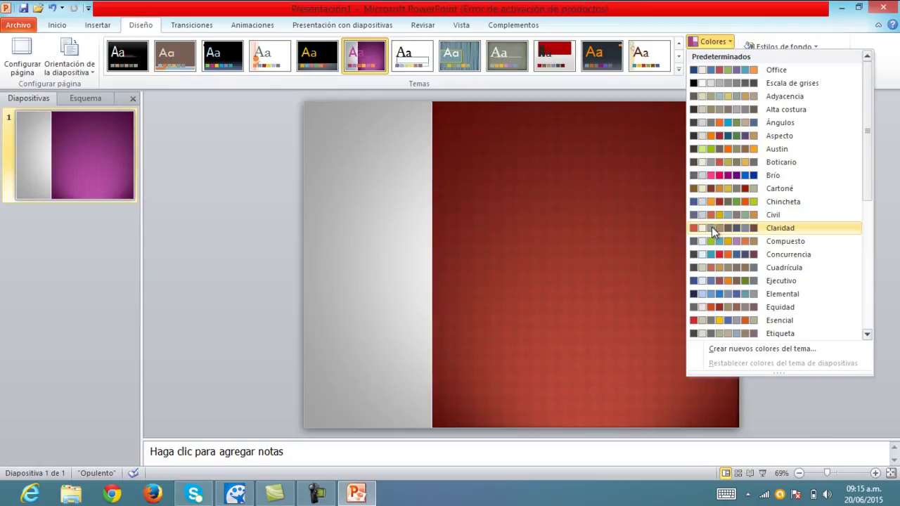
click(712, 228)
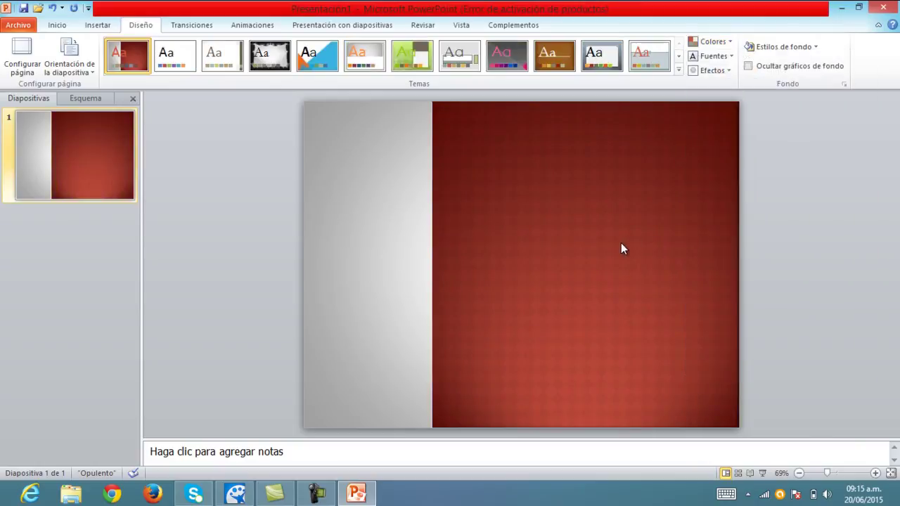
click(720, 58)
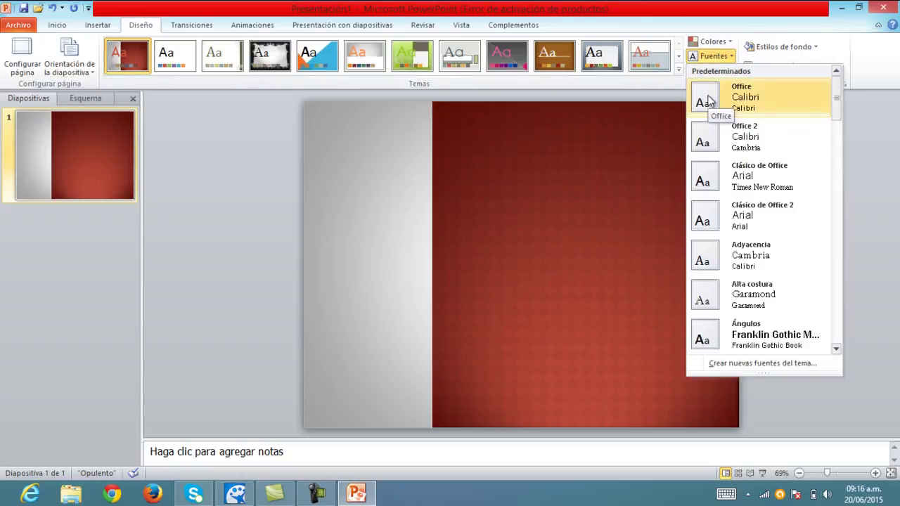
click(573, 141)
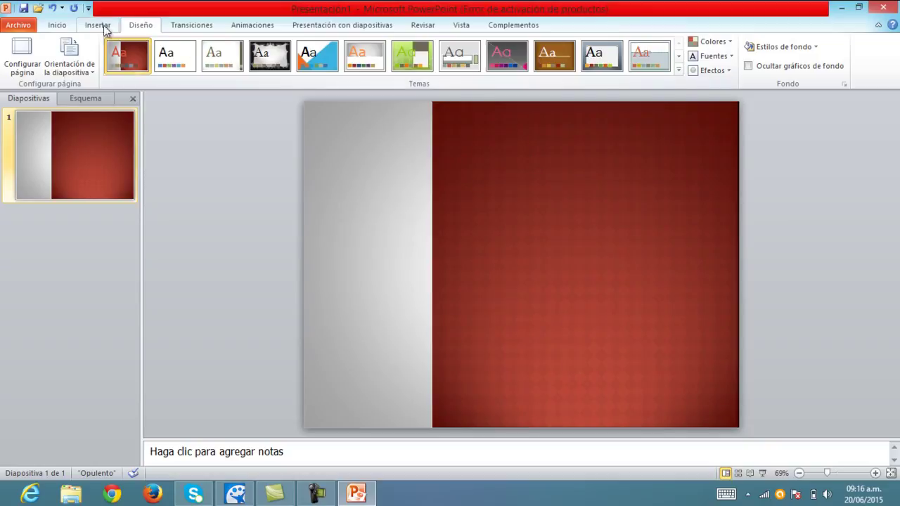
Step: Add a text box near the top of the slide containing 'bienvenidos'
click(101, 27)
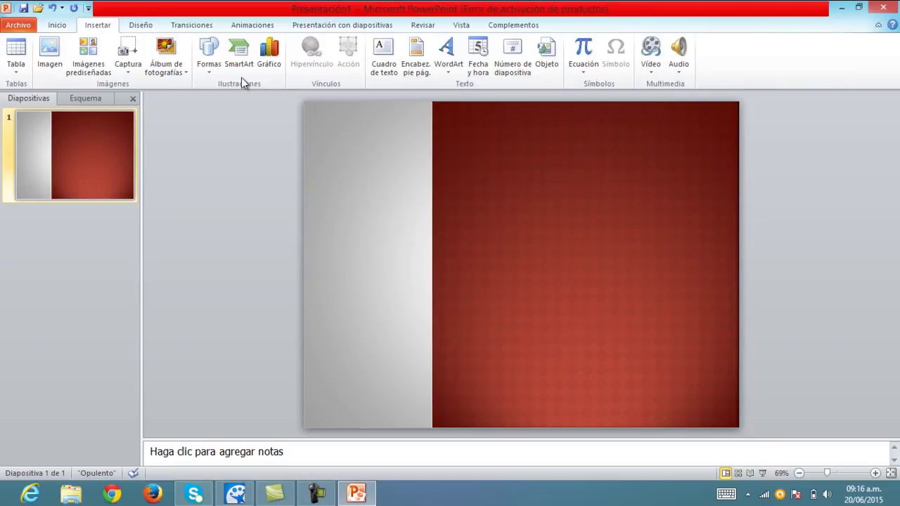
click(382, 62)
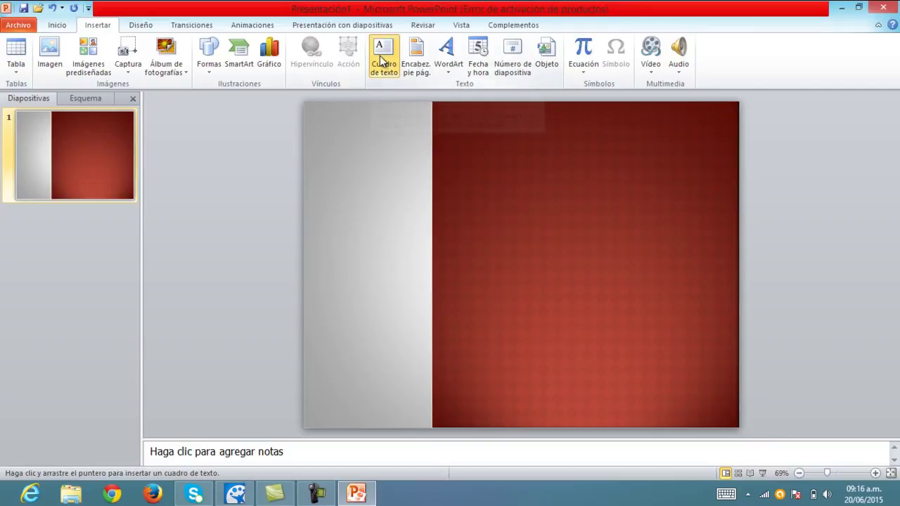
click(480, 129)
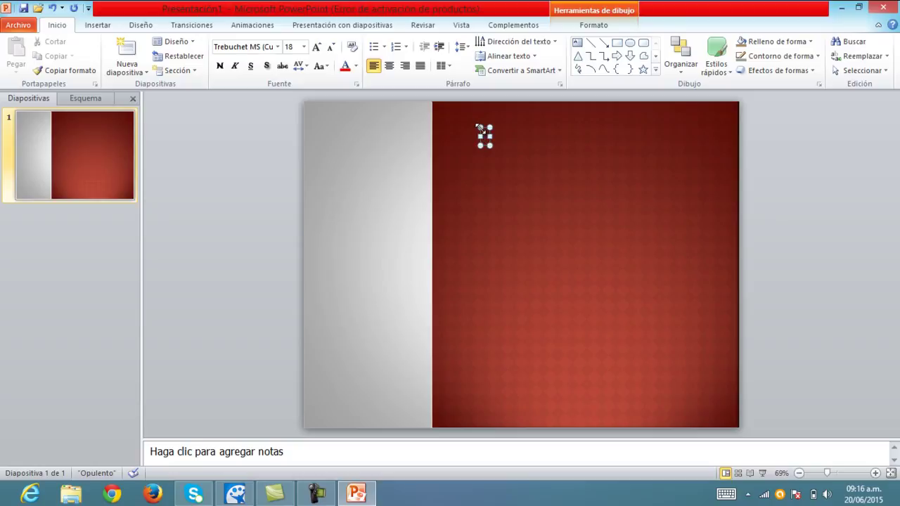
text(abcdeabc)
Step: Format the 'bienvenidos' text as 48 pt in Azul claro (light blue)
drag(485, 136, 547, 136)
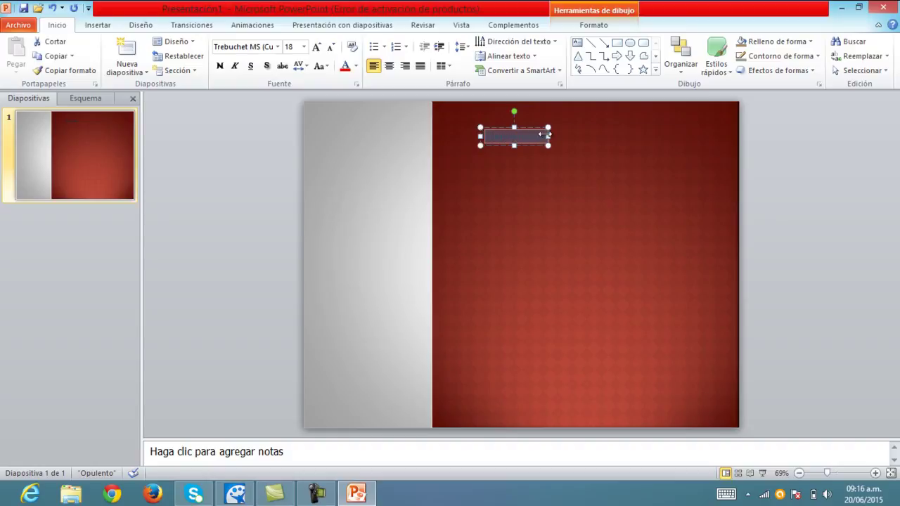
click(352, 65)
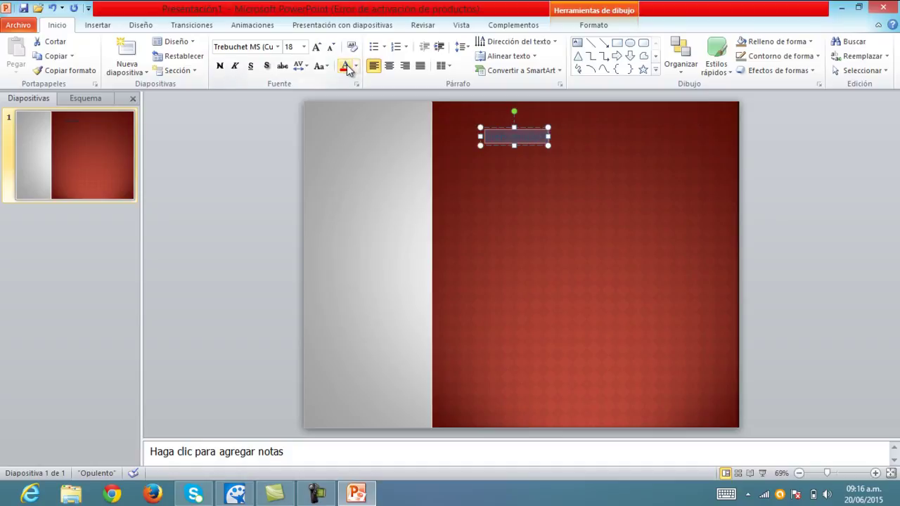
click(317, 46)
click(316, 47)
click(317, 46)
click(316, 46)
click(316, 46)
click(316, 46)
click(317, 46)
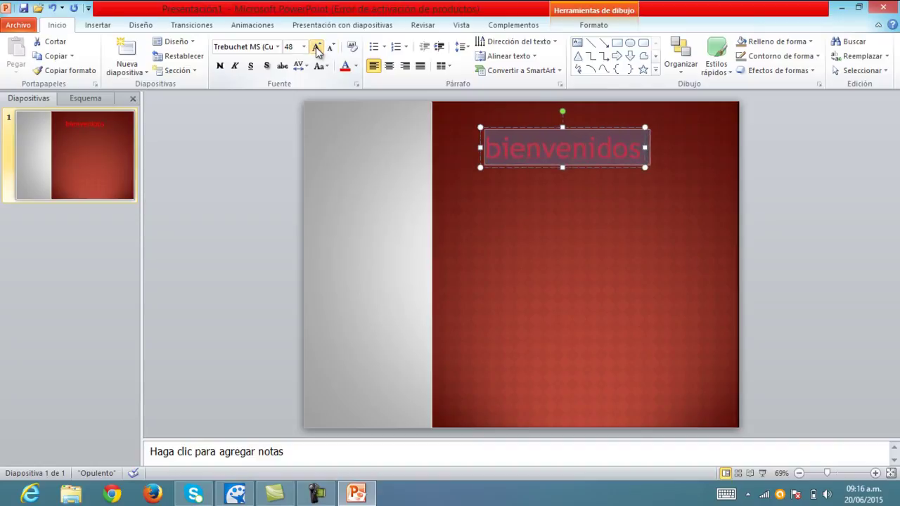
click(356, 65)
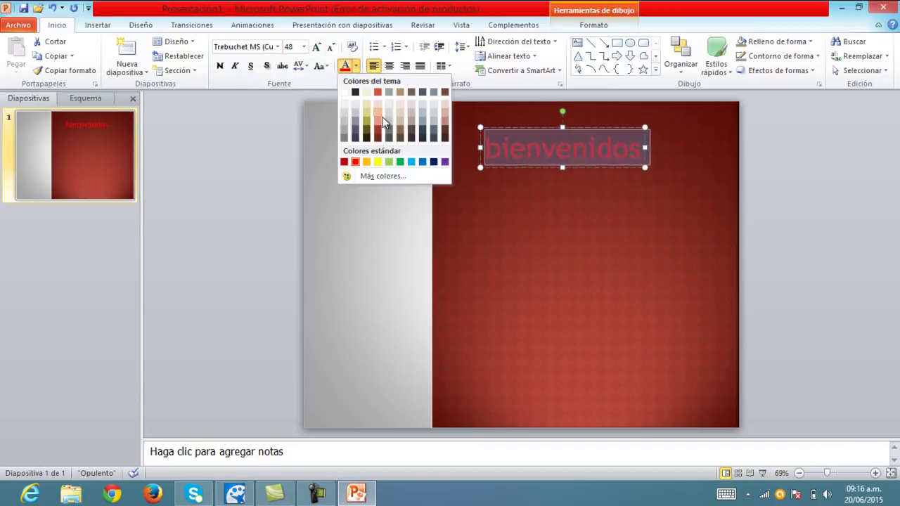
click(411, 163)
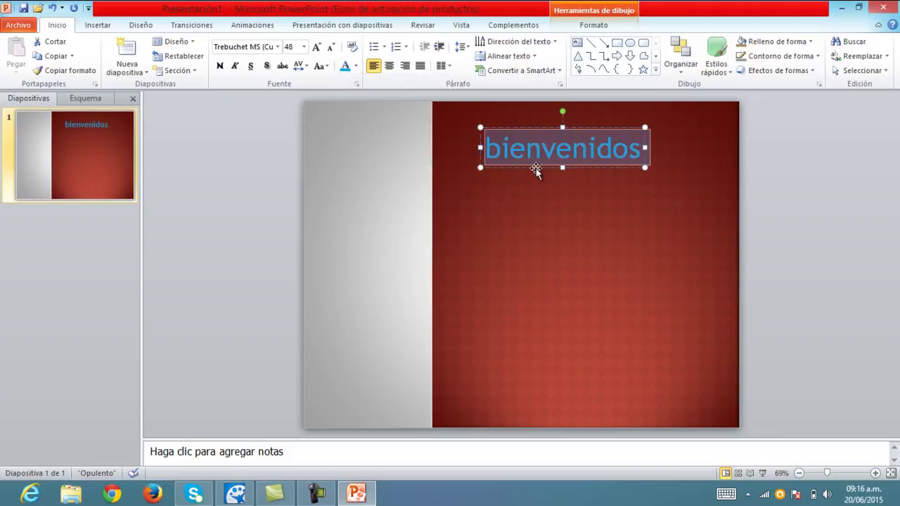
Step: Apply the Alta costura theme fonts so 'bienvenidos' appears in Garamond
click(149, 31)
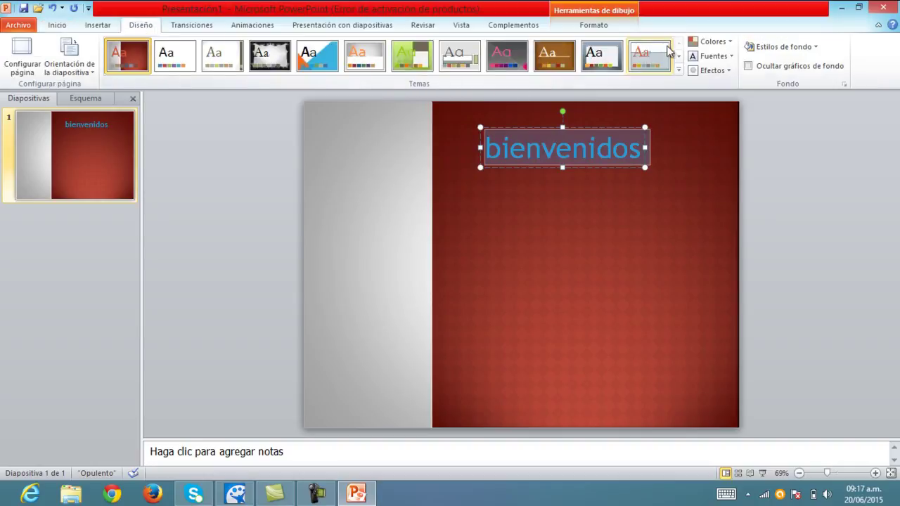
click(705, 56)
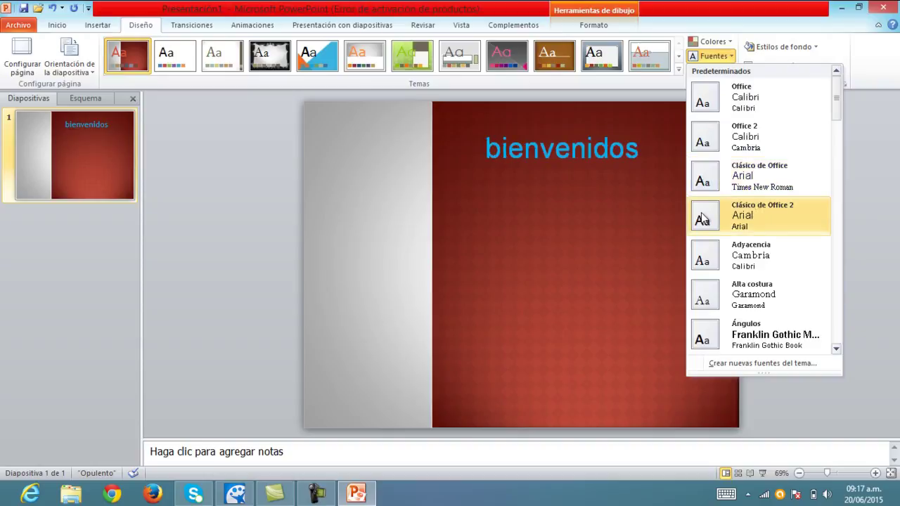
click(707, 302)
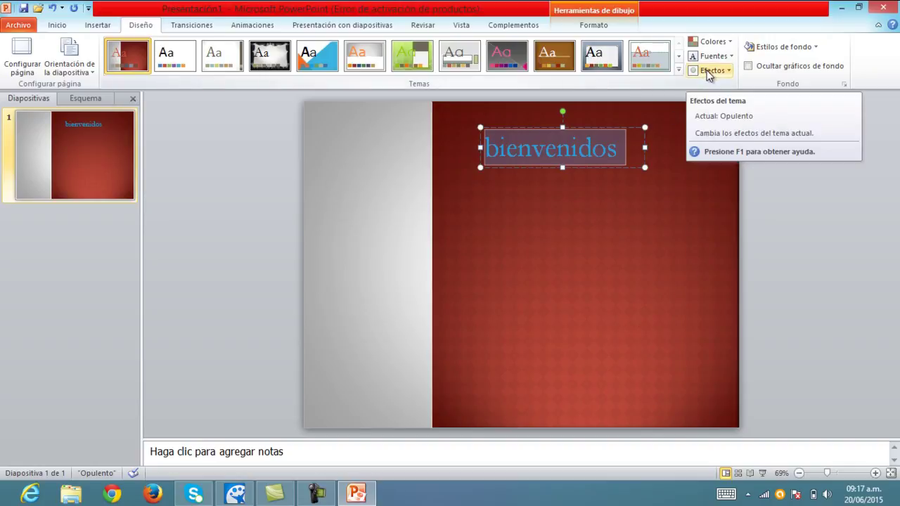
Step: Apply background Estilo 12: a grey diamond-patterned band on olive-khaki
click(765, 50)
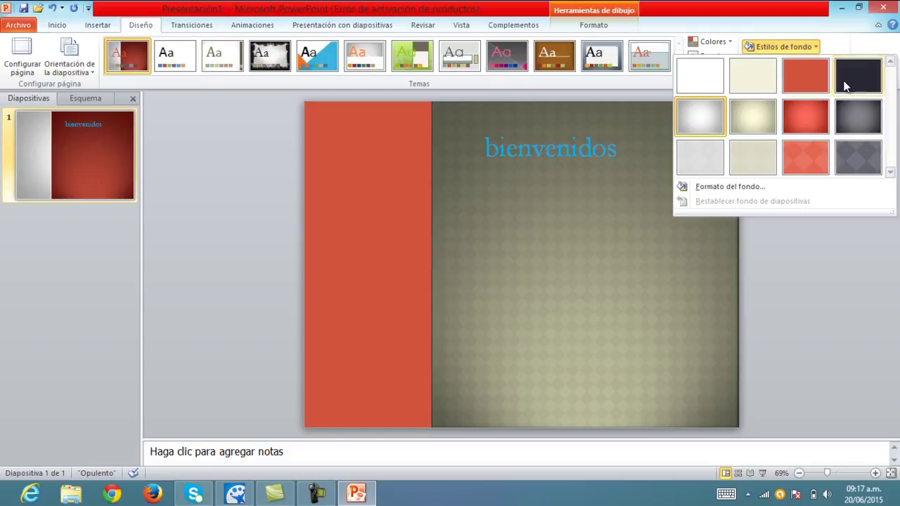
click(848, 147)
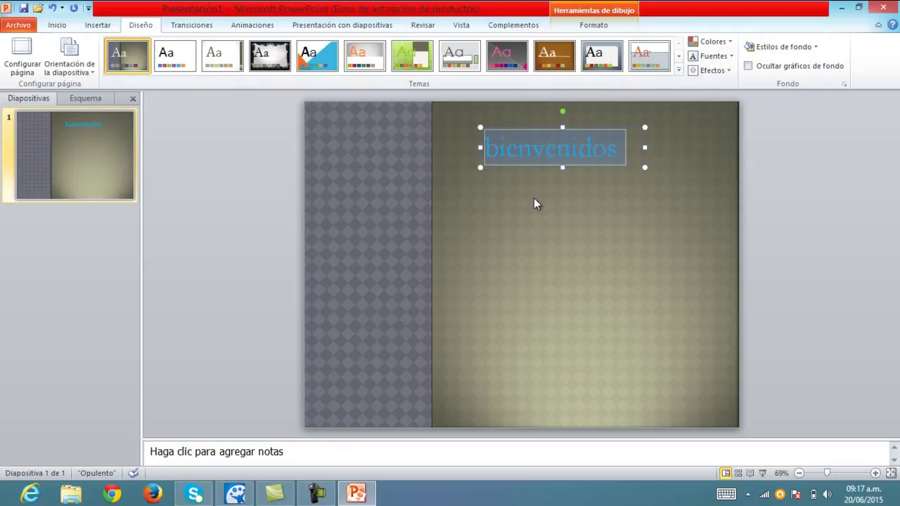
Step: Hide the theme's background graphics on the 'bienvenidos' slide, then deselect the title box
click(747, 67)
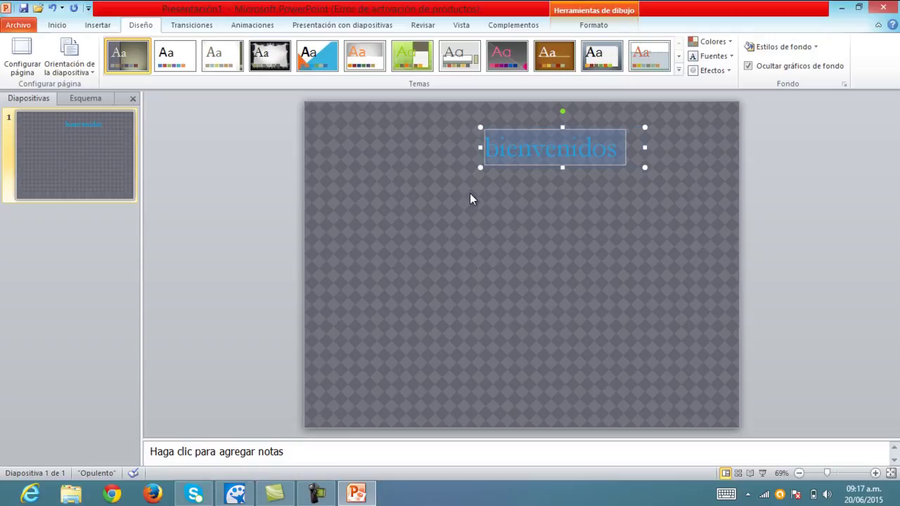
click(96, 165)
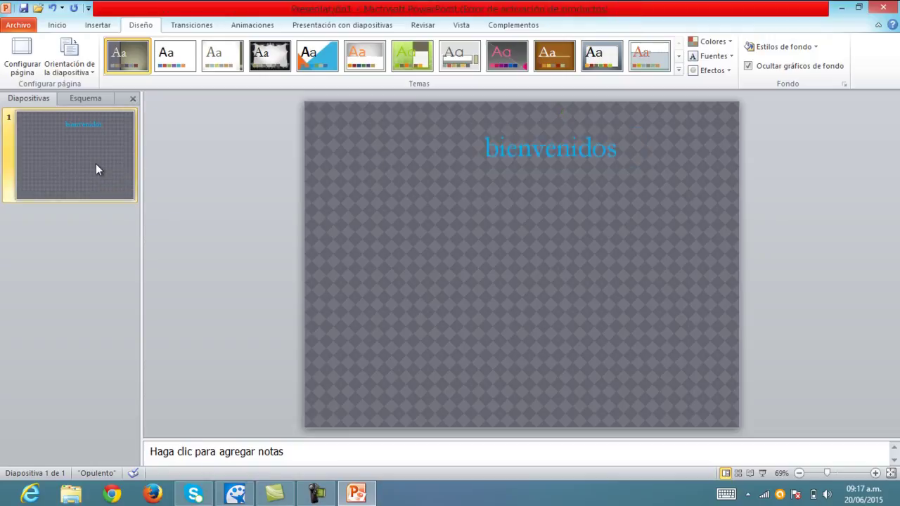
Step: Insert slide 2, apply the Brío theme, and hide its background graphics
key(Return)
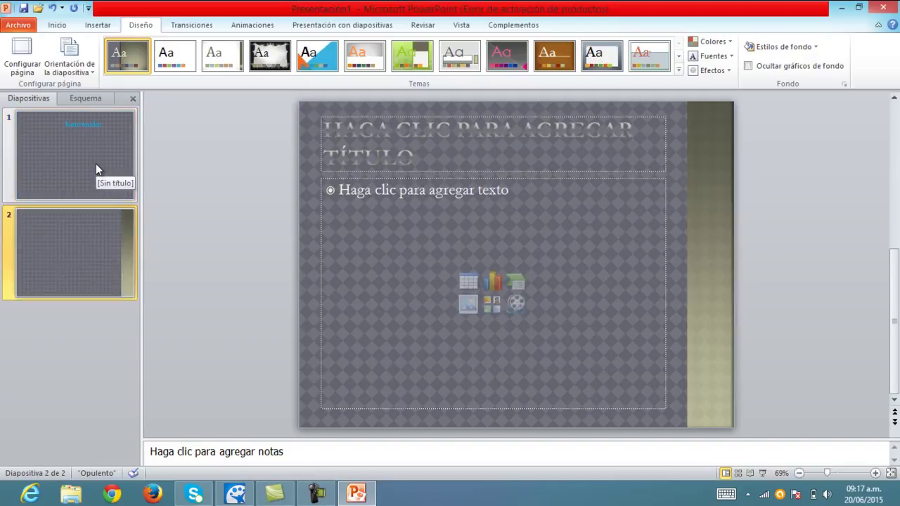
click(508, 58)
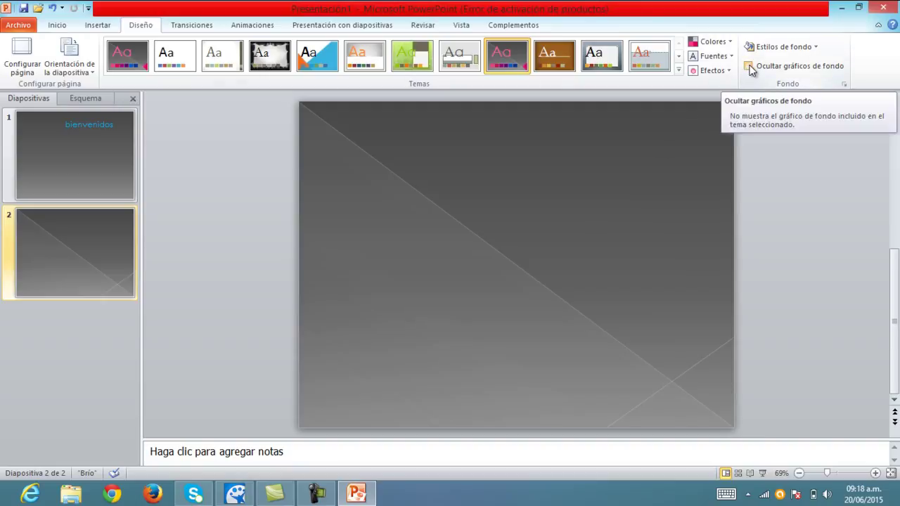
click(748, 66)
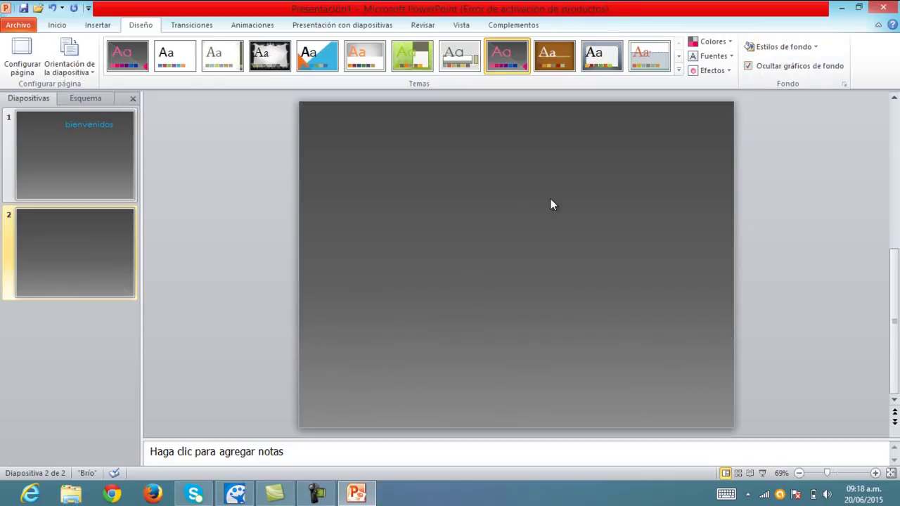
Step: After trying Chincheta, settle on Cartoné for both slides and hide slide 2's background graphics
click(555, 67)
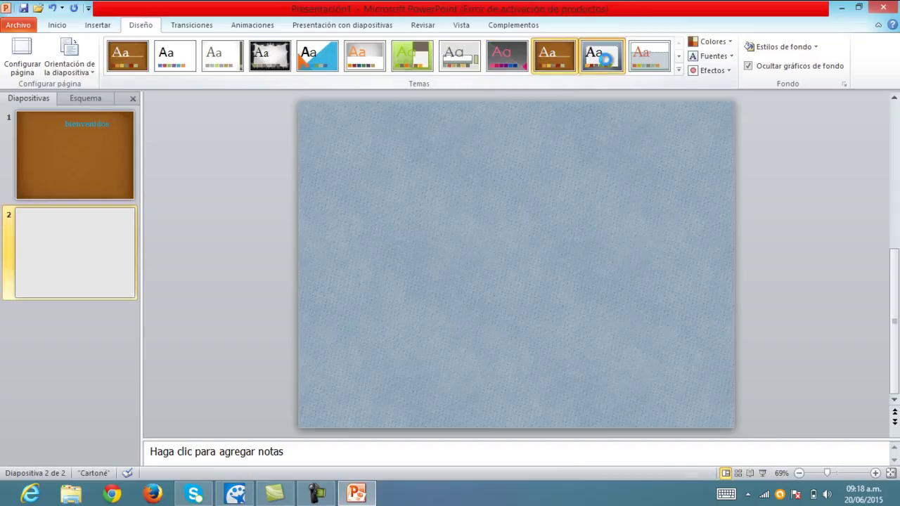
click(609, 65)
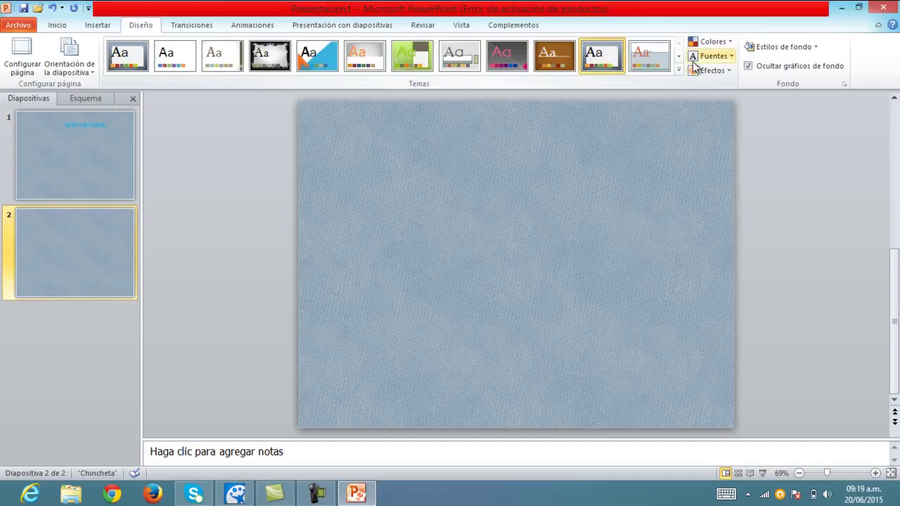
click(744, 67)
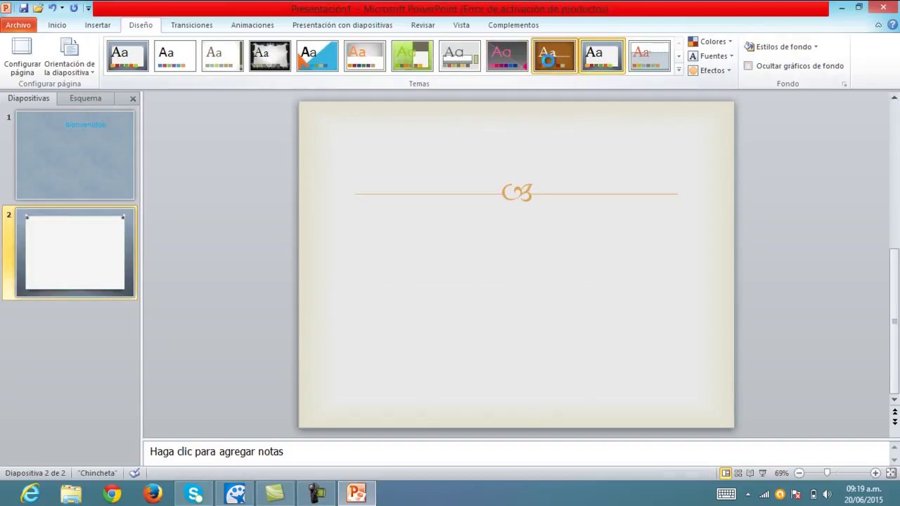
click(549, 62)
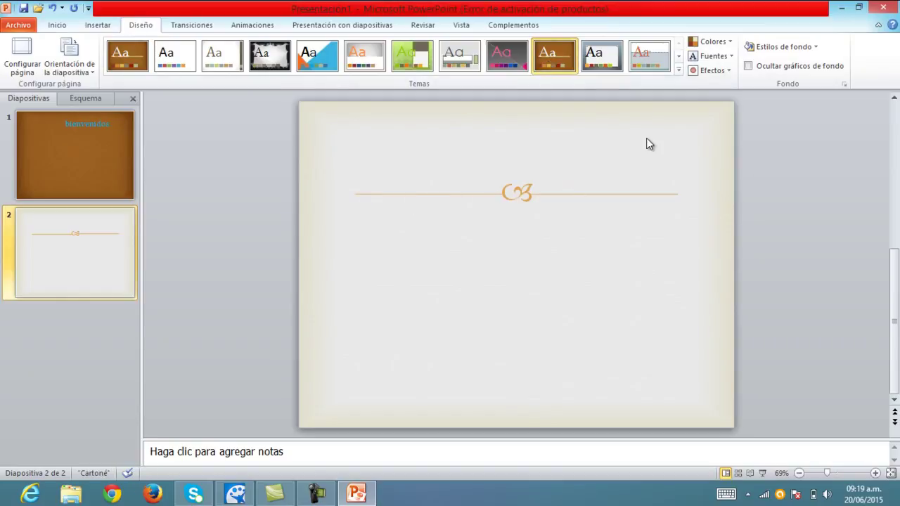
click(747, 66)
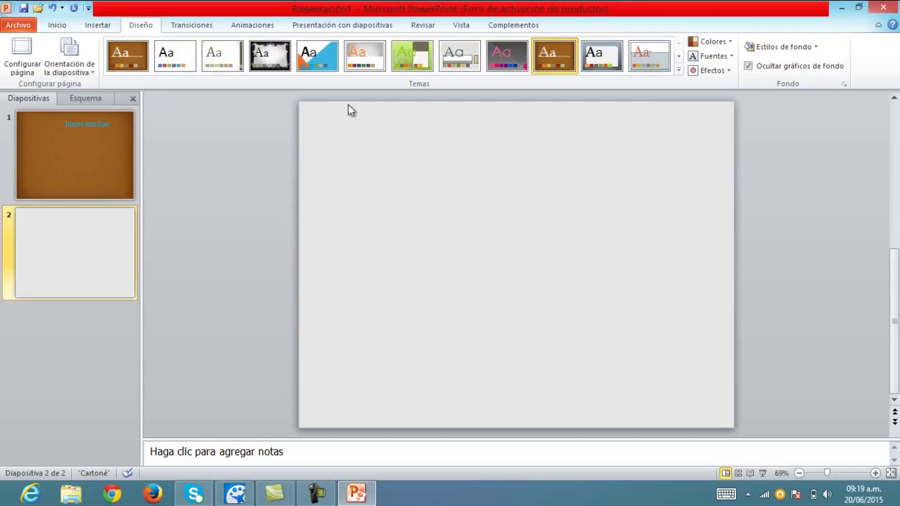
Step: Apply the Barras aleatorias transition to slide 1 and expand the full transitions gallery
click(196, 31)
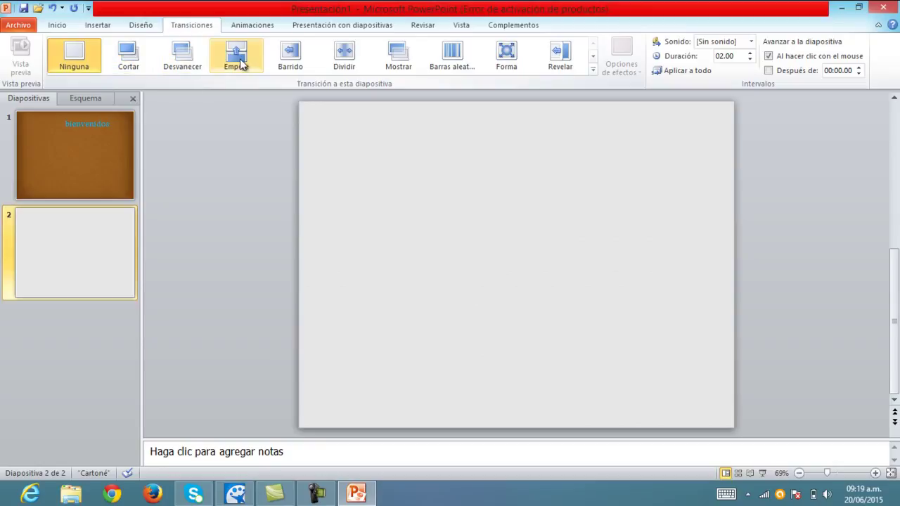
click(80, 157)
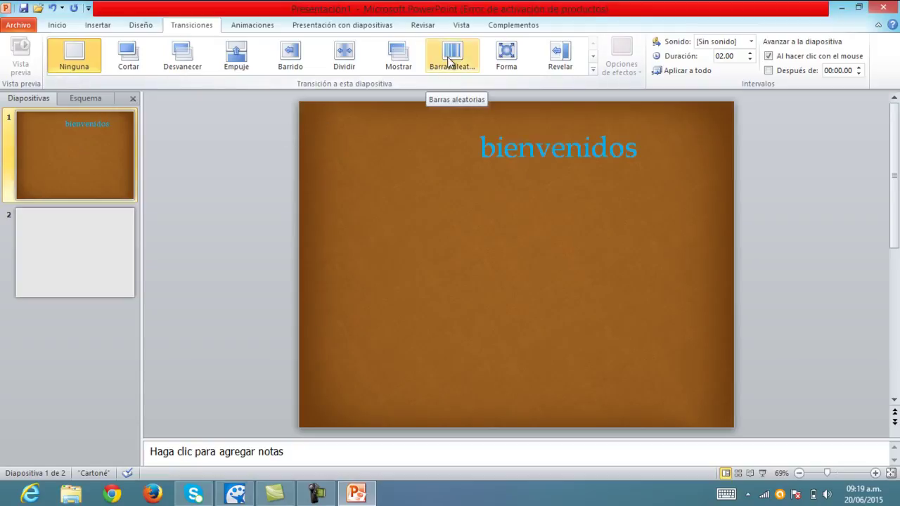
click(450, 62)
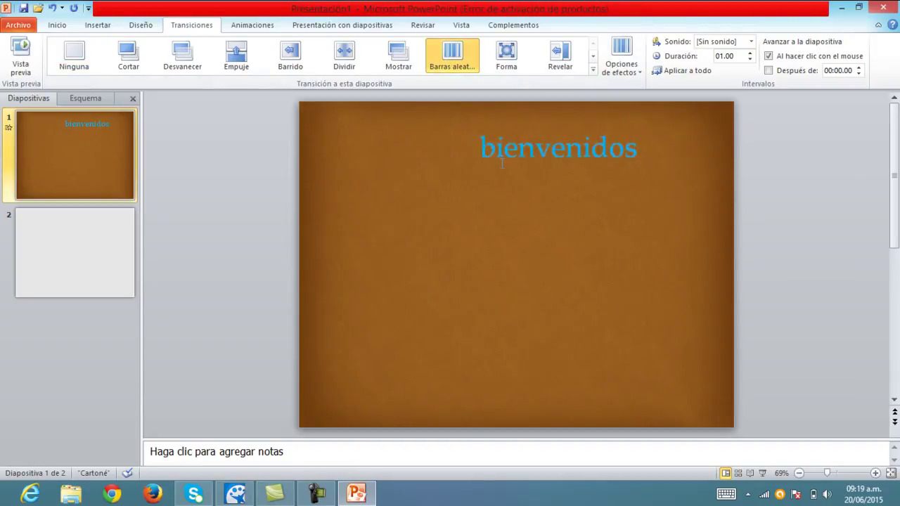
click(593, 69)
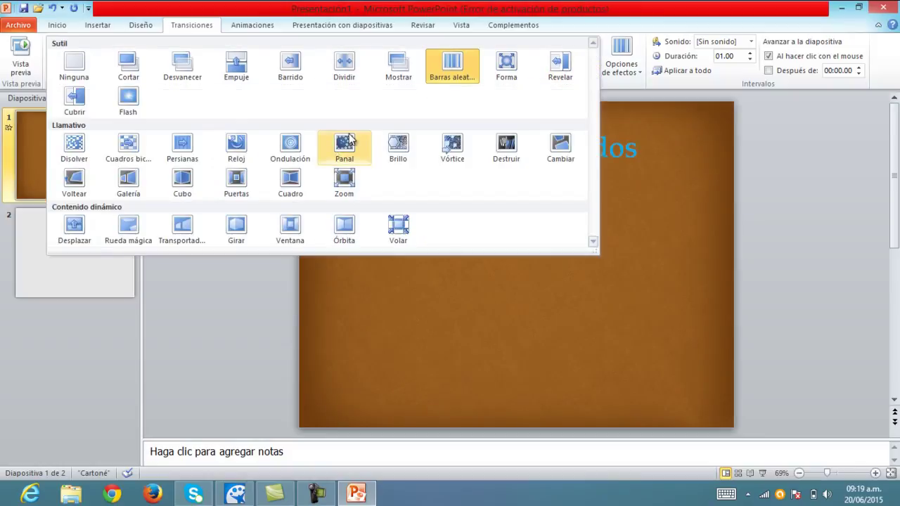
Step: Switch slide 1's transition to Zoom with a 05.00 duration and preview it
click(344, 180)
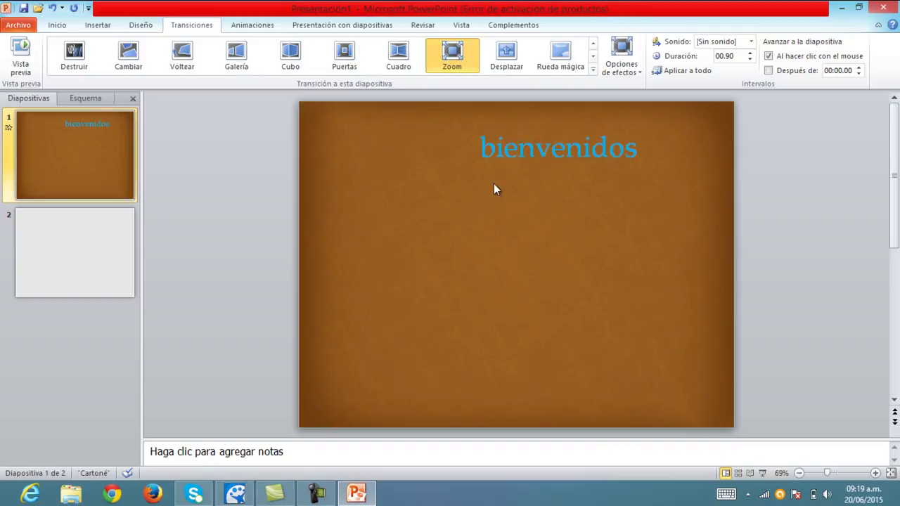
click(750, 53)
triple_click(750, 53)
triple_click(750, 53)
click(750, 52)
double_click(750, 53)
click(750, 52)
click(750, 53)
double_click(750, 53)
click(750, 53)
click(750, 52)
click(750, 52)
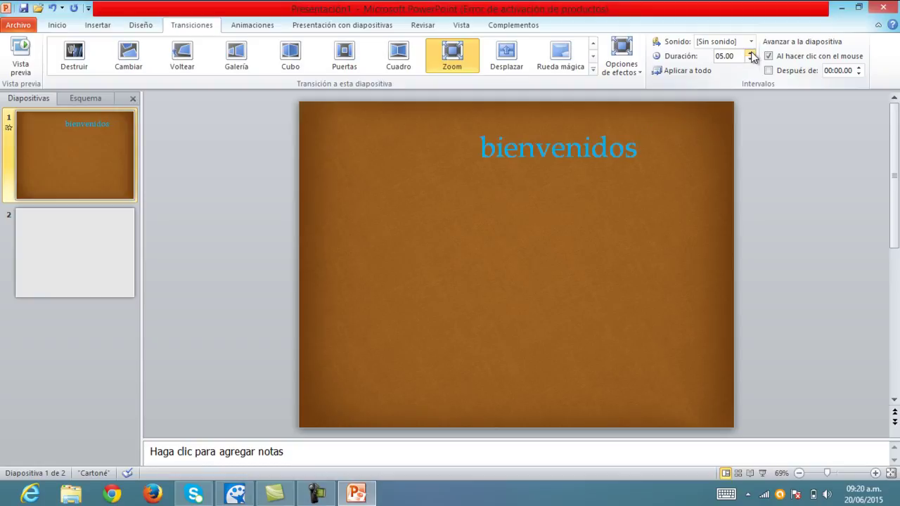
click(460, 65)
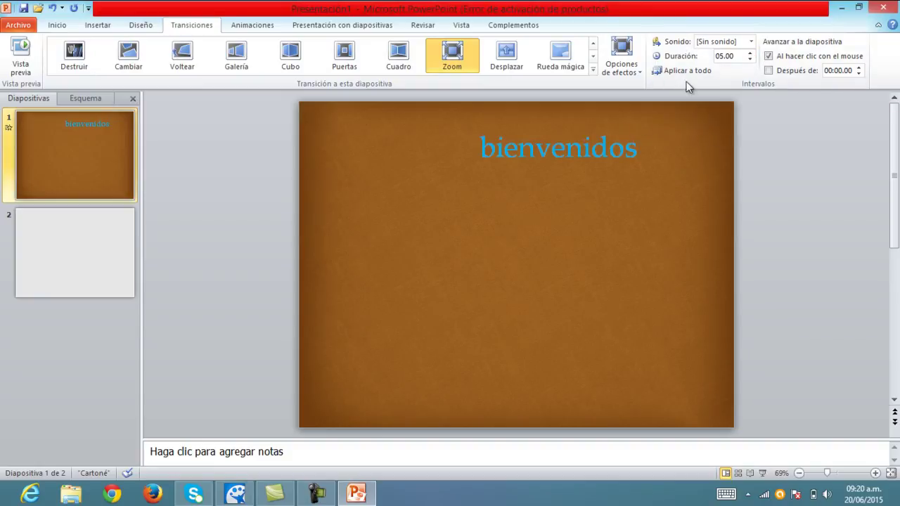
click(751, 42)
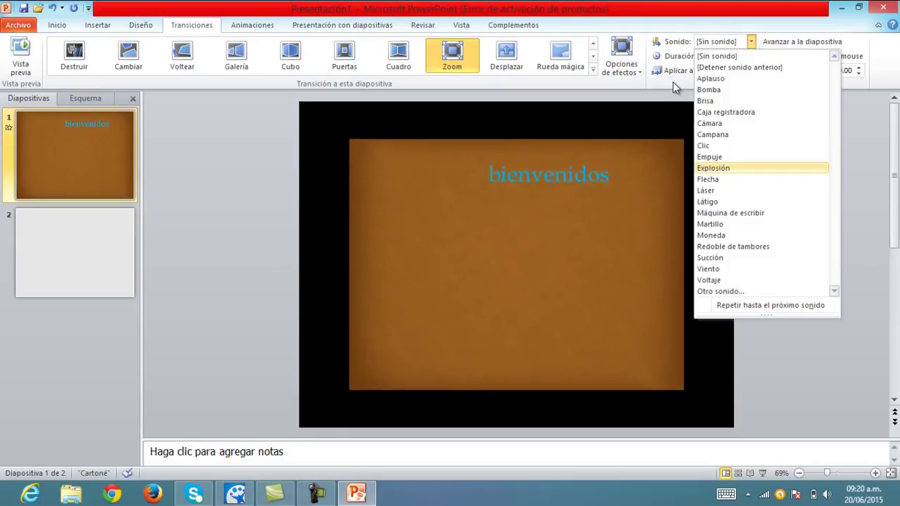
click(673, 81)
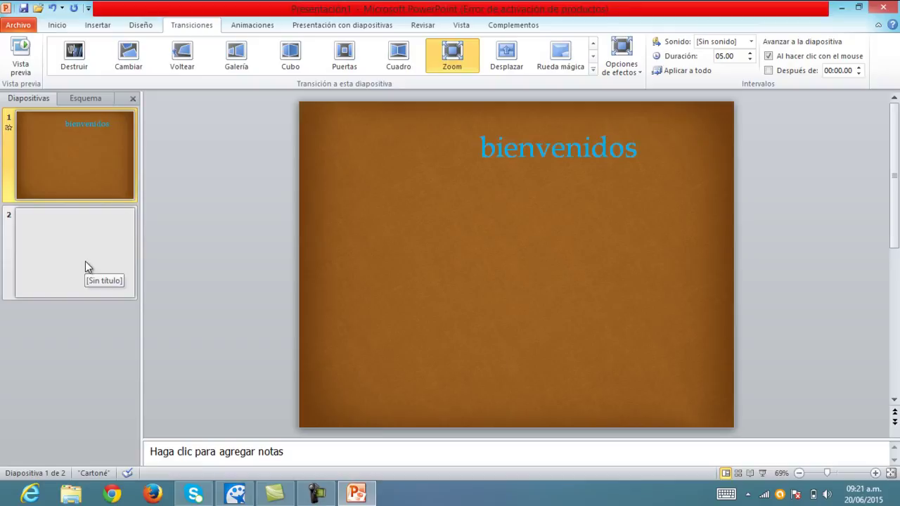
Step: Select the 'bienvenidos' title and add the Aumentar y girar entrance animation
click(253, 25)
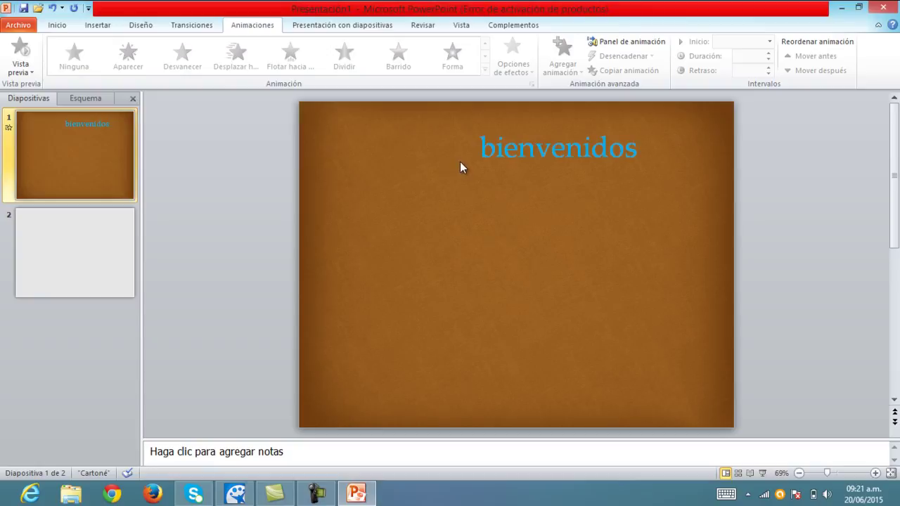
click(496, 148)
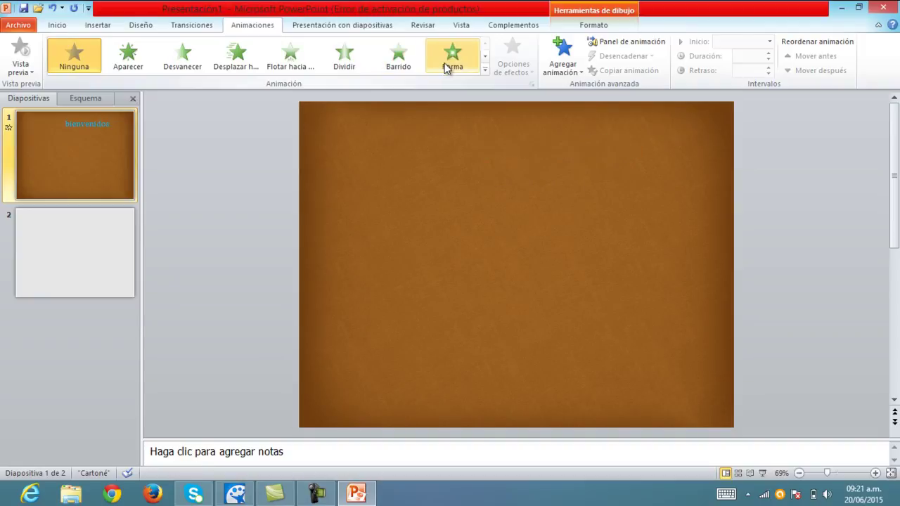
click(484, 71)
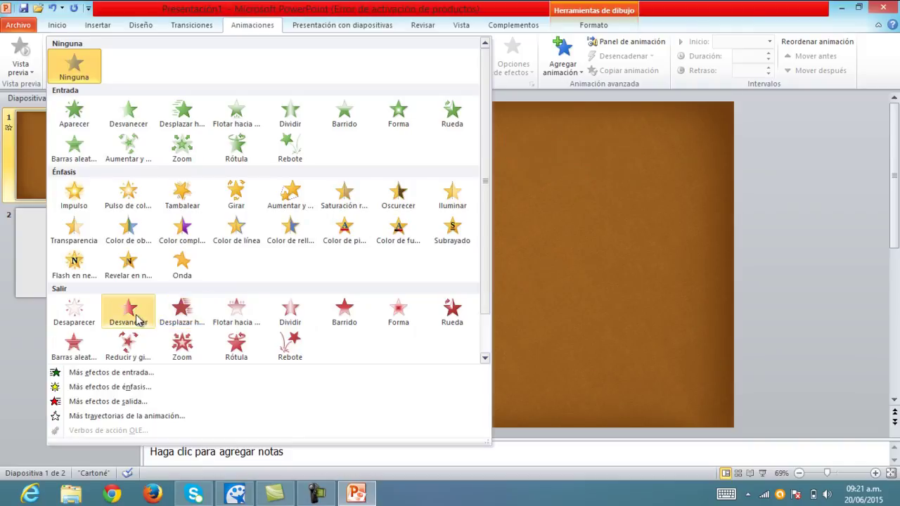
click(524, 191)
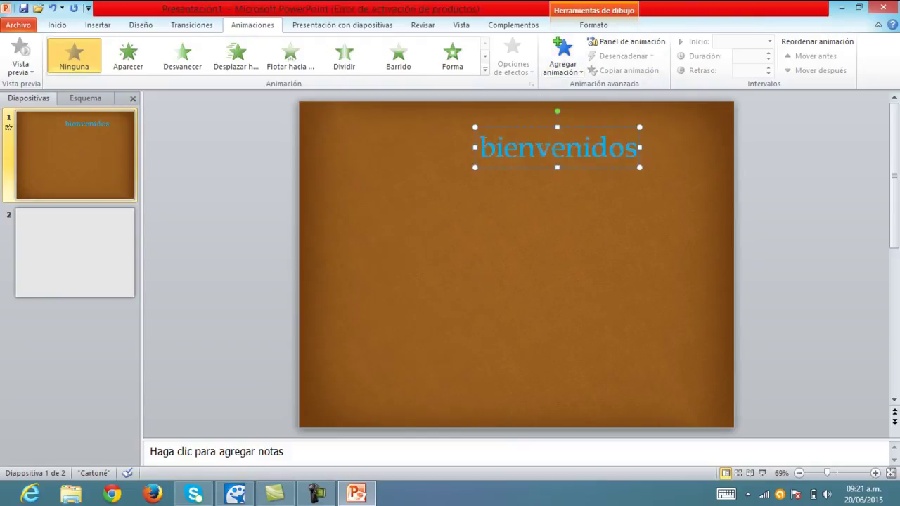
drag(480, 148, 652, 158)
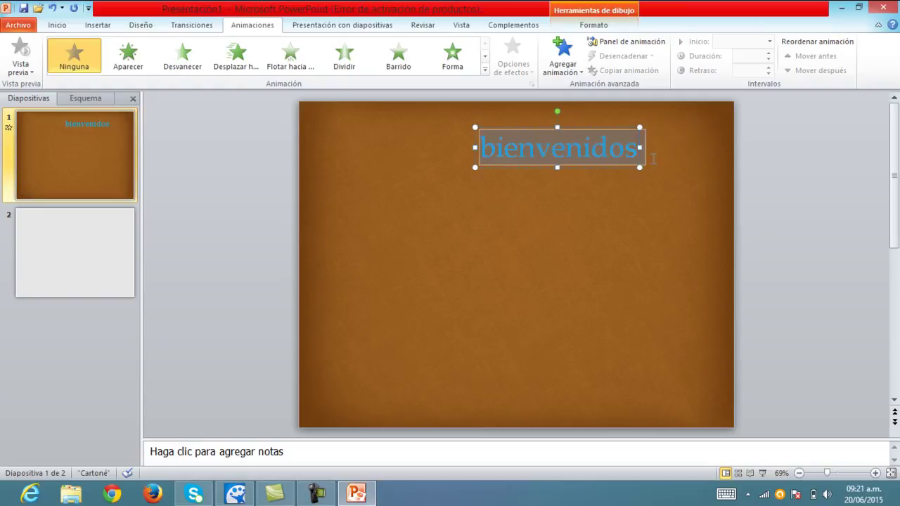
click(569, 64)
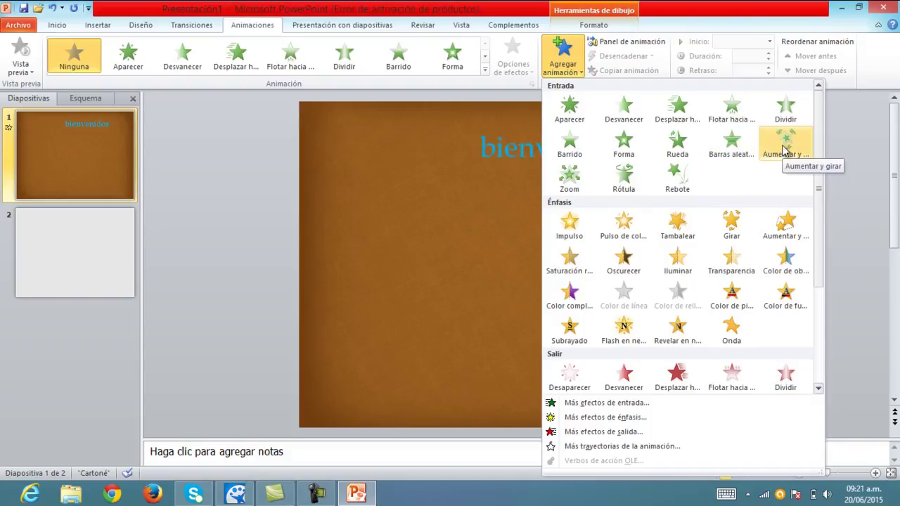
click(783, 149)
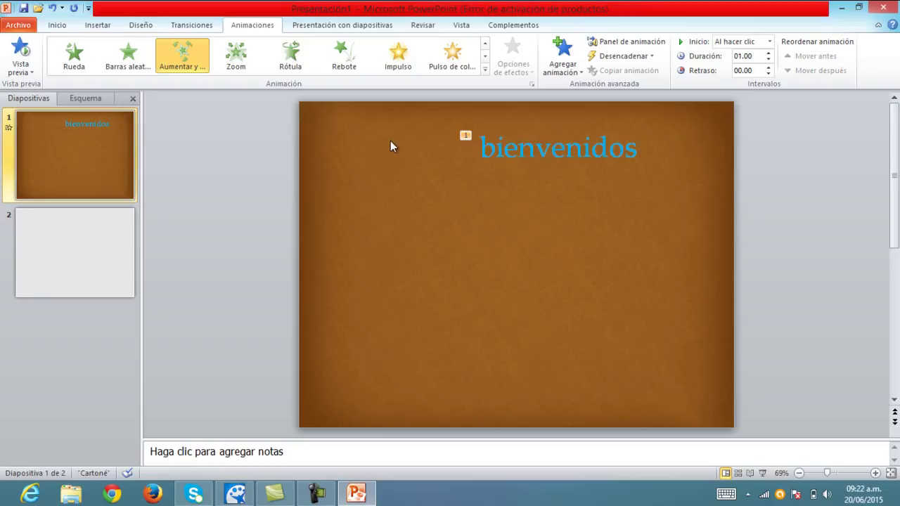
Step: Add a text box reading 'hkfhfkglkghlghlgh' below the title, nudge it right, and select its text
click(99, 25)
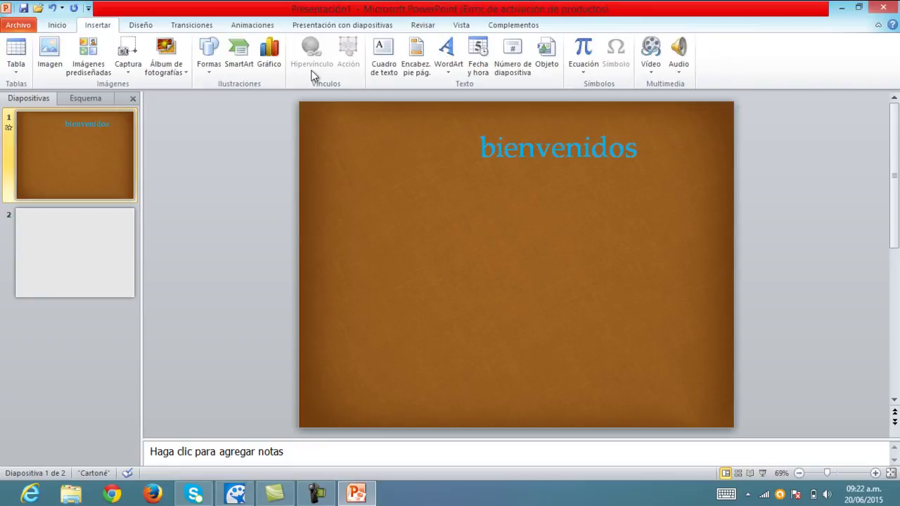
click(383, 64)
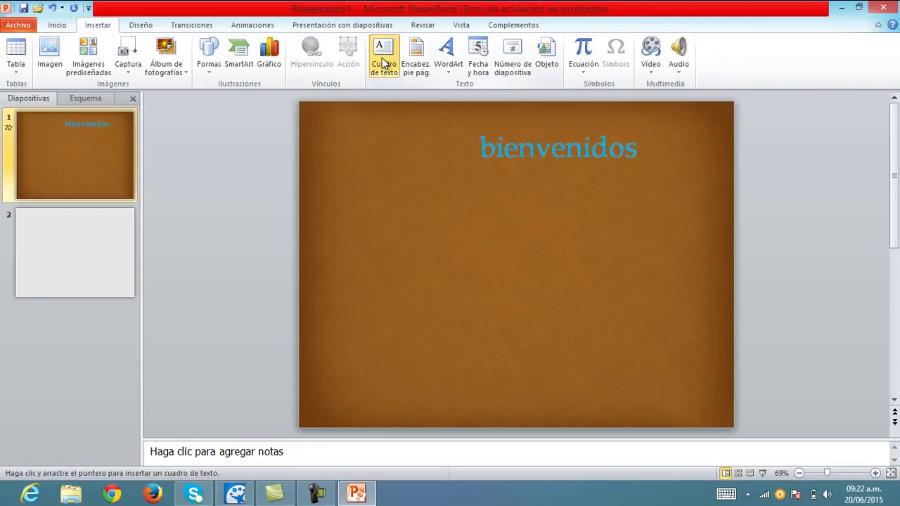
click(477, 226)
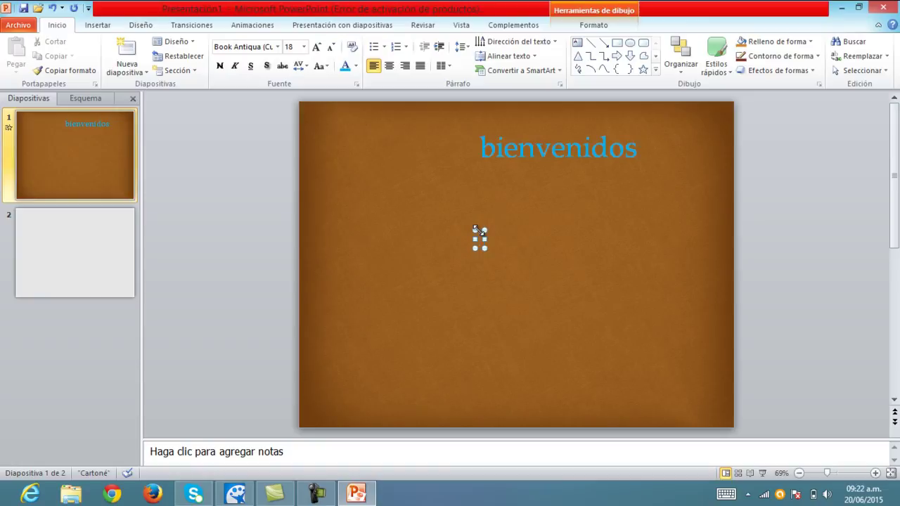
text(hkfhfkglkghlghlgh)
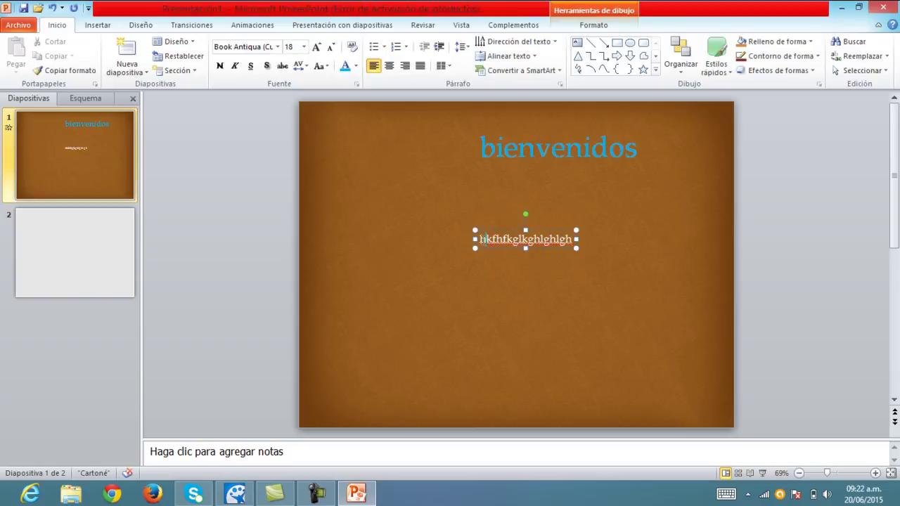
drag(479, 240, 493, 241)
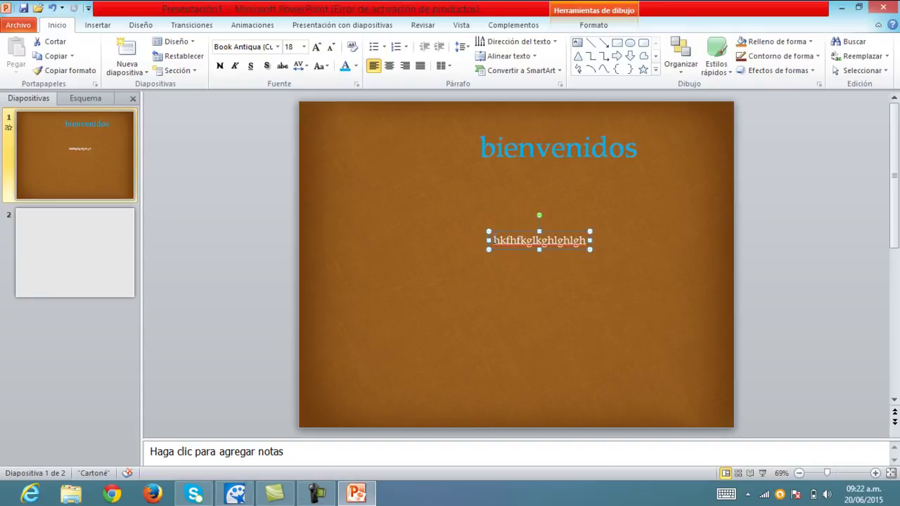
drag(494, 240, 599, 240)
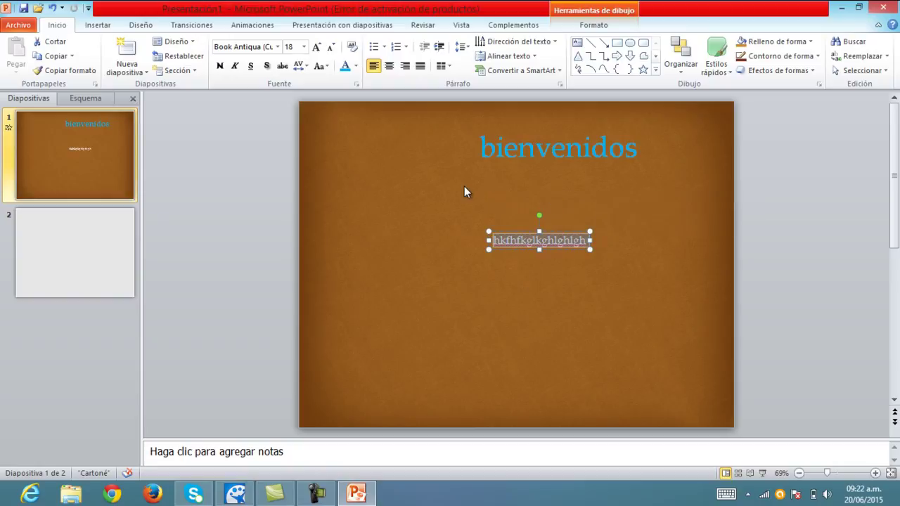
Step: Give the filler text box the Forma animation with a 02.25 duration
click(250, 27)
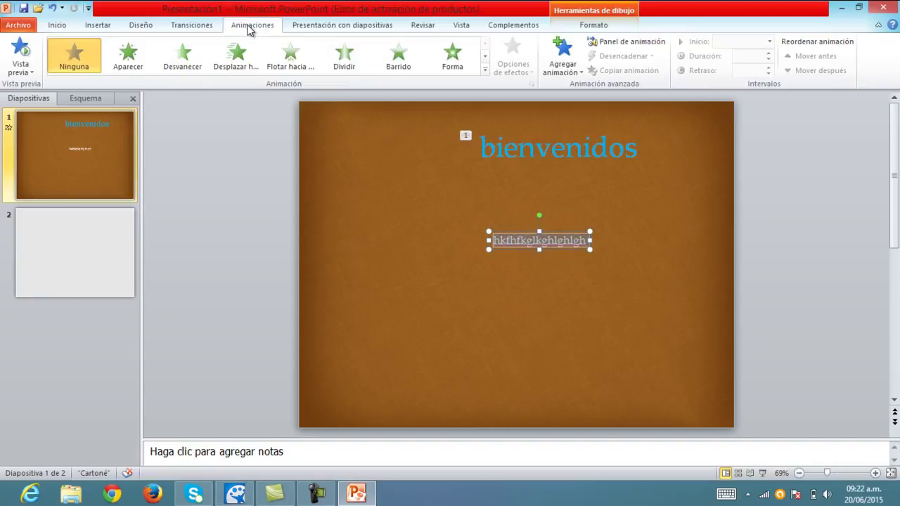
click(451, 66)
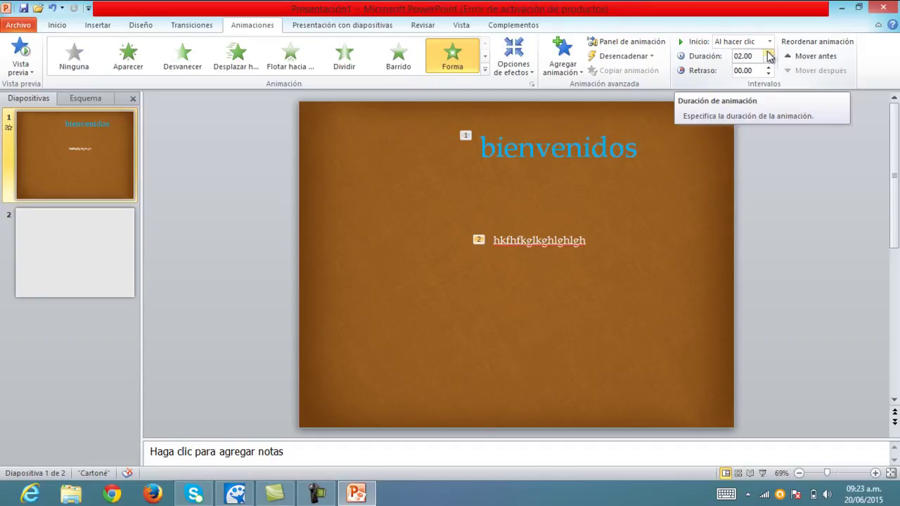
click(768, 52)
click(768, 53)
click(768, 59)
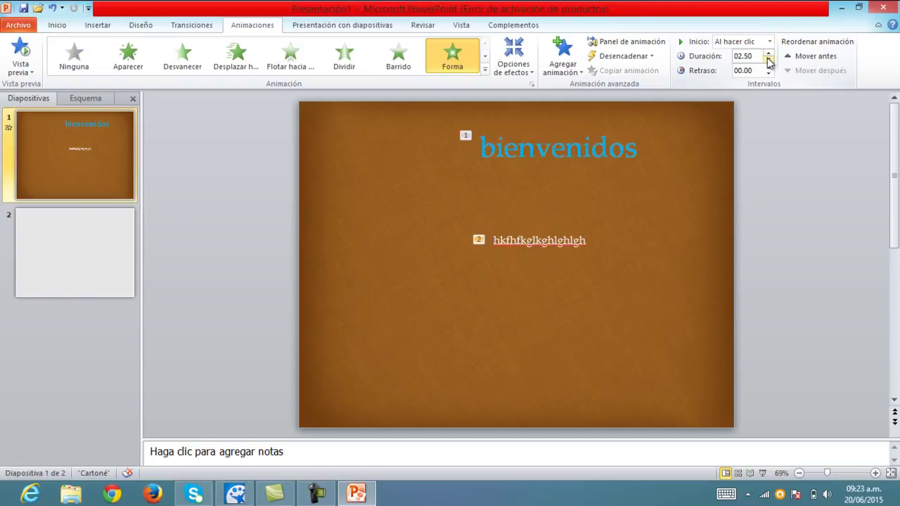